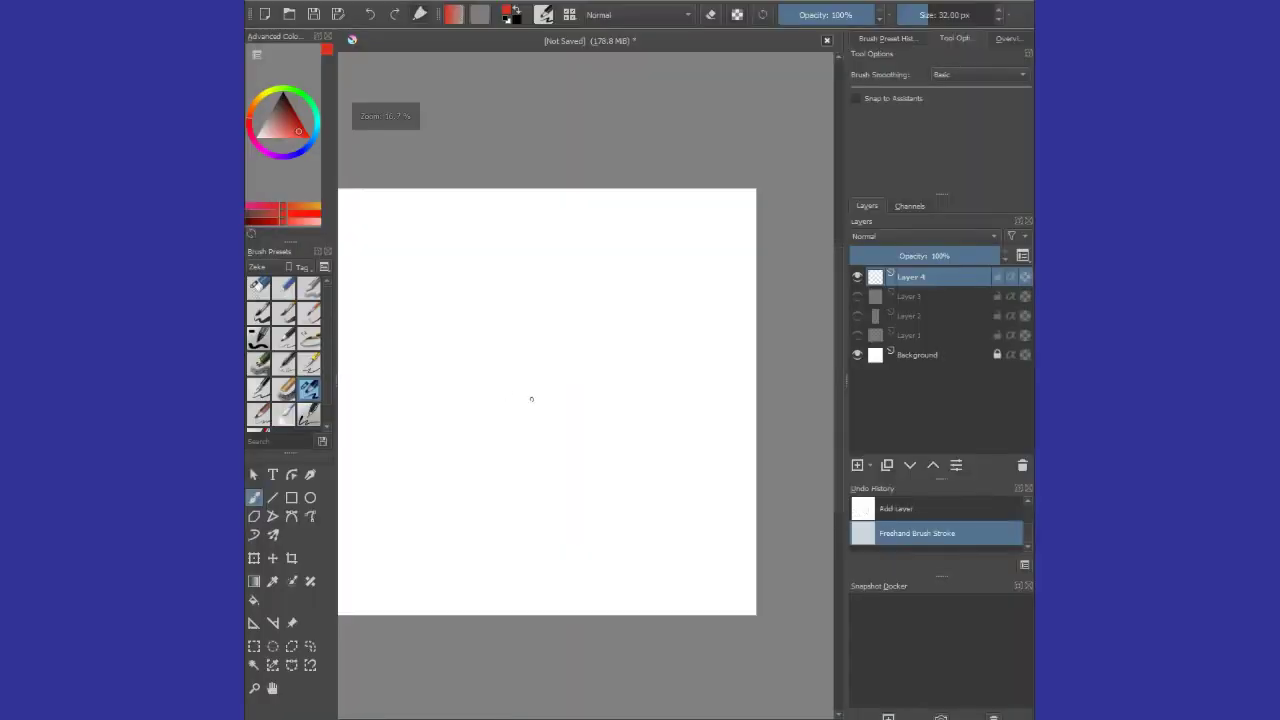
Draw the first faint red pencil stroke of the nose.
{"action": "mouse_move", "coordinate": [507, 362]}
{"action": "left_mouse_down"}
{"action": "mouse_move", "coordinate": [494, 409]}
{"action": "mouse_move", "coordinate": [520, 438]}
{"action": "mouse_move", "coordinate": [546, 432]}
{"action": "left_mouse_up"}
Sketch the nose bridge and nostril lines, then hatch the left and right eyebrows.
{"action": "key", "text": "e"}
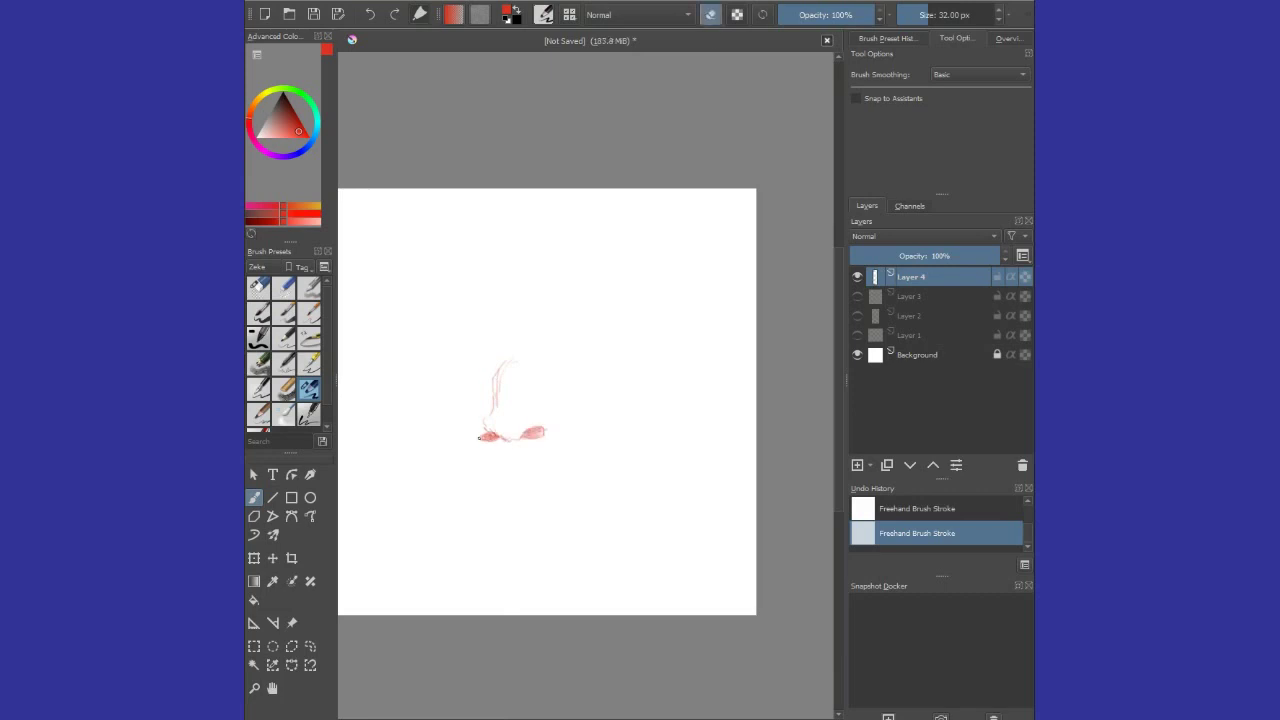
{"action": "key", "text": "e"}
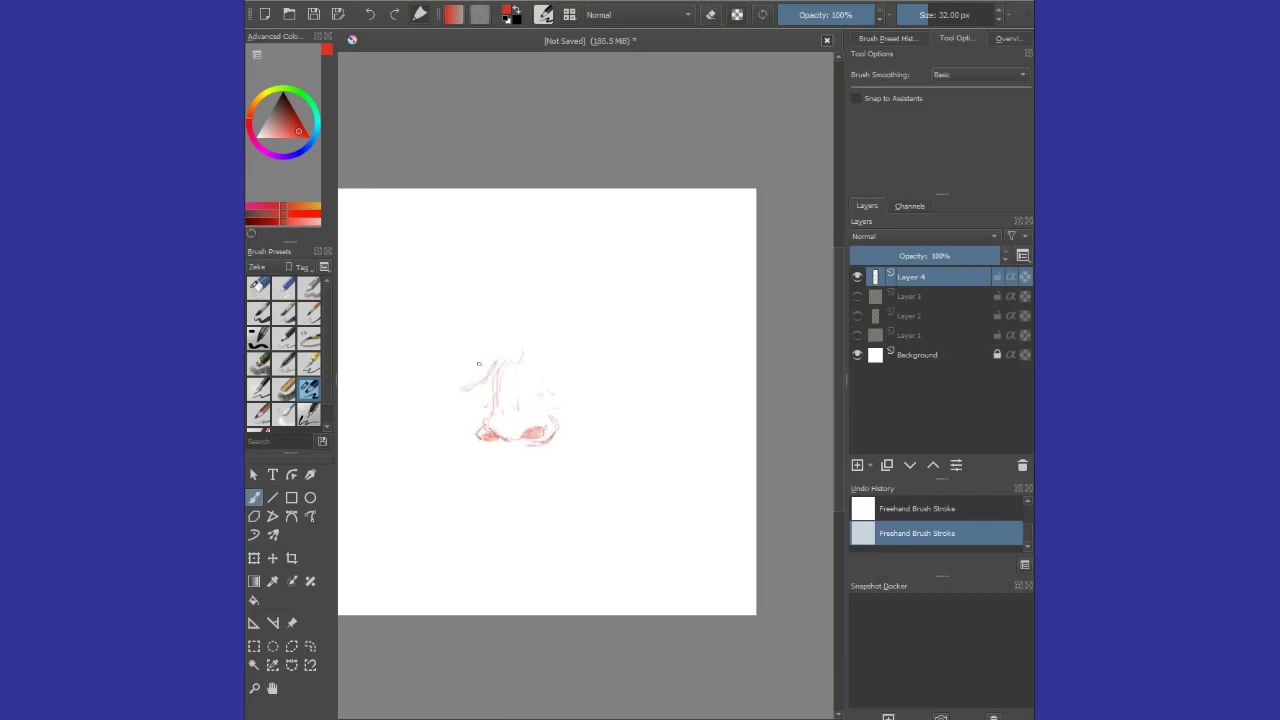
{"action": "mouse_move", "coordinate": [490, 350]}
{"action": "left_mouse_down"}
{"action": "mouse_move", "coordinate": [446, 354]}
{"action": "mouse_move", "coordinate": [450, 338]}
{"action": "left_mouse_up"}
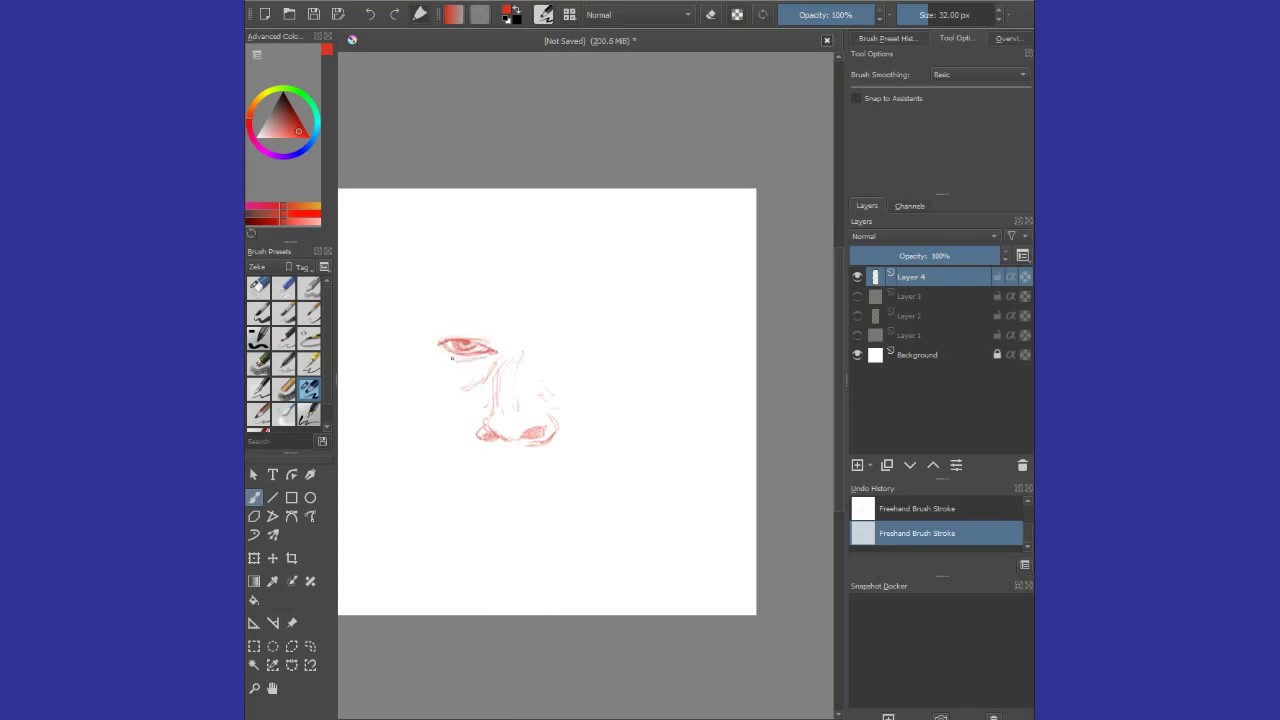
{"action": "mouse_move", "coordinate": [453, 337]}
{"action": "left_mouse_down"}
{"action": "mouse_move", "coordinate": [492, 318]}
{"action": "mouse_move", "coordinate": [444, 318]}
{"action": "mouse_move", "coordinate": [428, 336]}
{"action": "left_mouse_up"}
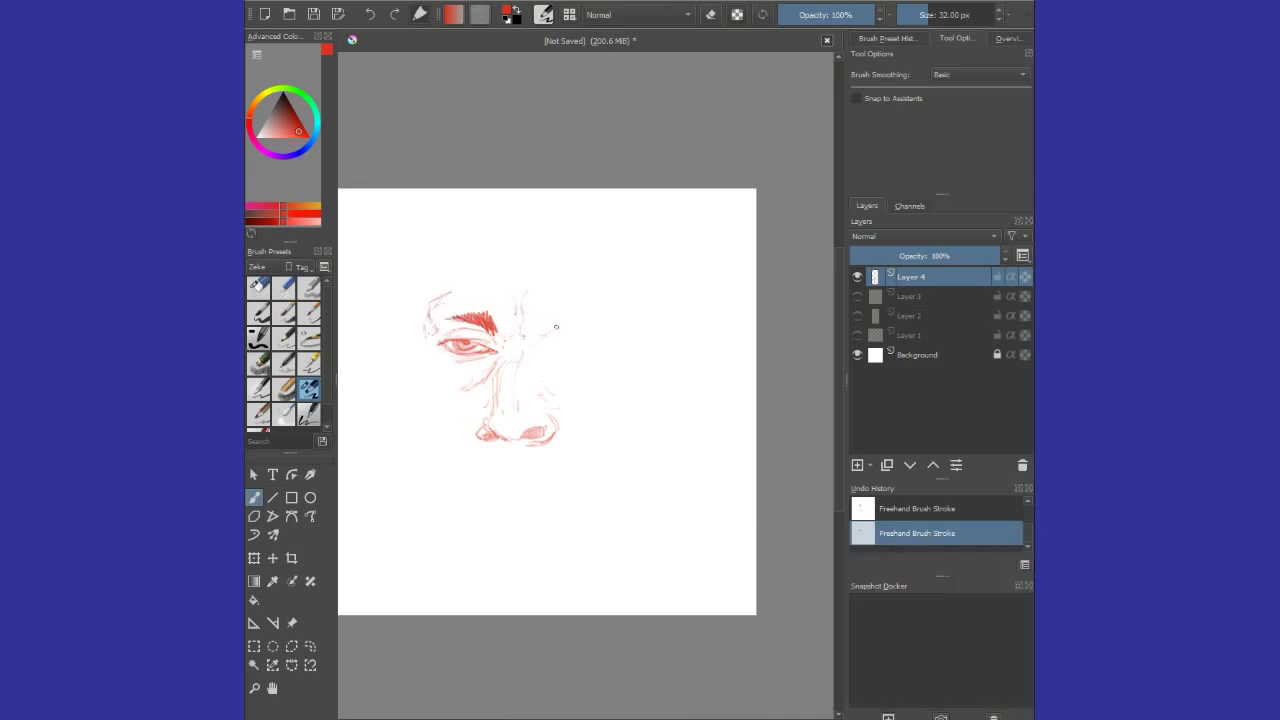
{"action": "mouse_move", "coordinate": [556, 326]}
{"action": "left_mouse_down"}
{"action": "mouse_move", "coordinate": [578, 316]}
{"action": "mouse_move", "coordinate": [672, 343]}
{"action": "mouse_move", "coordinate": [646, 352]}
{"action": "left_mouse_up"}
Zoom in to add wrinkles and iris shading on the right eye and darken the left nostril.
{"action": "scroll", "coordinate": [562, 353], "scroll_direction": "up", "scroll_amount": 3}
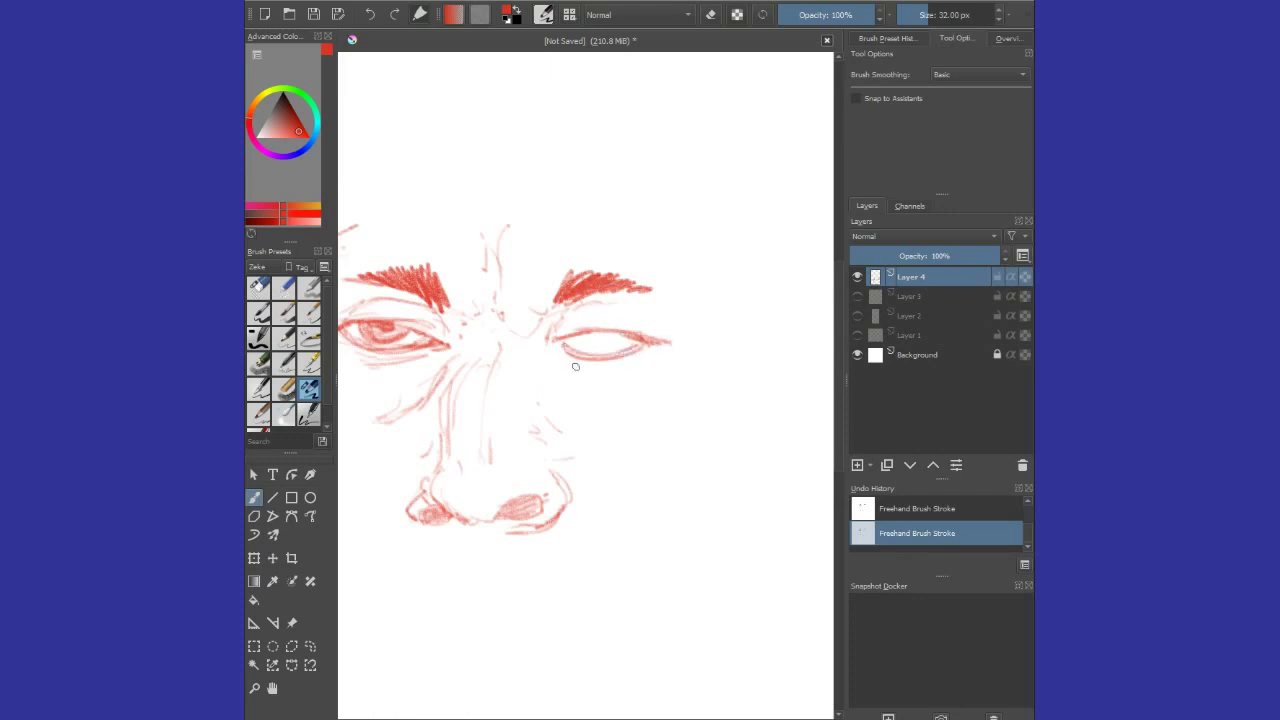
{"action": "mouse_move", "coordinate": [552, 358]}
{"action": "left_mouse_down"}
{"action": "mouse_move", "coordinate": [614, 390]}
{"action": "mouse_move", "coordinate": [630, 420]}
{"action": "left_mouse_up"}
{"action": "mouse_move", "coordinate": [578, 338]}
{"action": "left_mouse_down"}
{"action": "mouse_move", "coordinate": [622, 346]}
{"action": "mouse_move", "coordinate": [610, 350]}
{"action": "mouse_move", "coordinate": [614, 270]}
{"action": "left_mouse_up"}
{"action": "scroll", "coordinate": [349, 347], "scroll_direction": "down", "scroll_amount": 1}
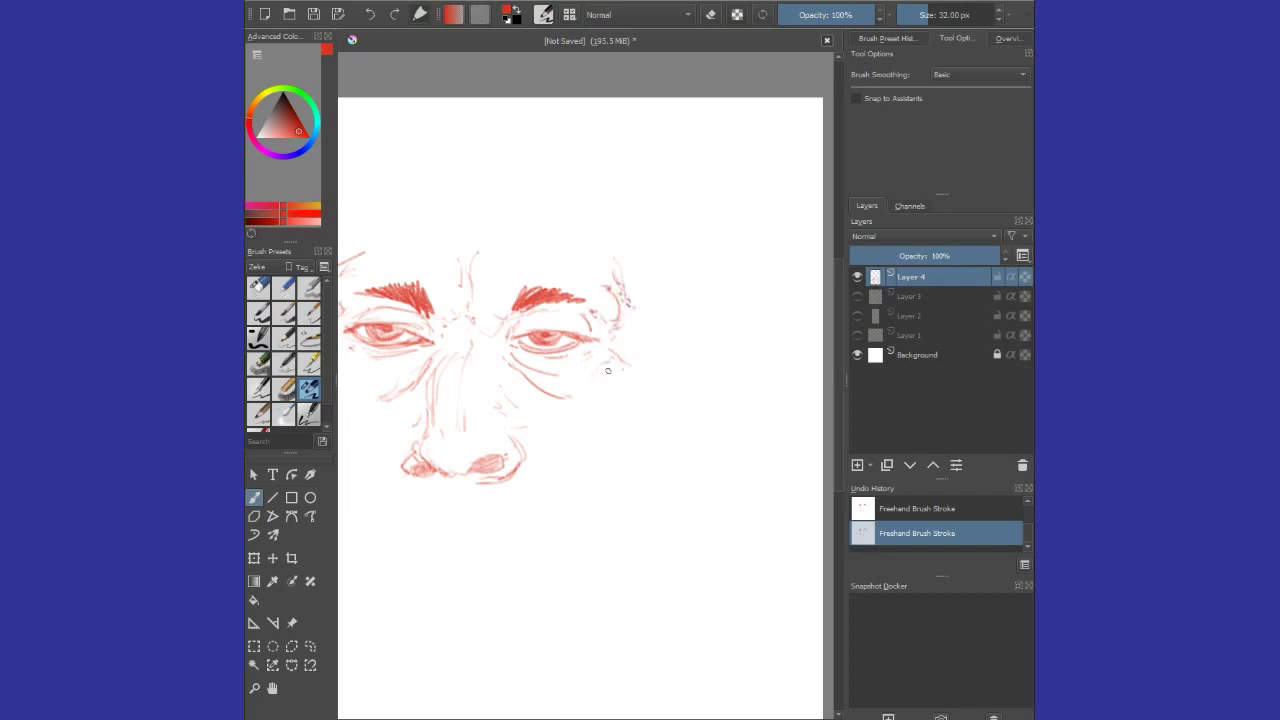
{"action": "scroll", "coordinate": [464, 280], "scroll_direction": "up", "scroll_amount": 1}
{"action": "left_click_drag", "start_coordinate": [562, 370], "coordinate": [552, 404]}
Erase a stray lower-nose stroke and hatch a first moustache under the nose.
{"action": "key", "text": "e"}
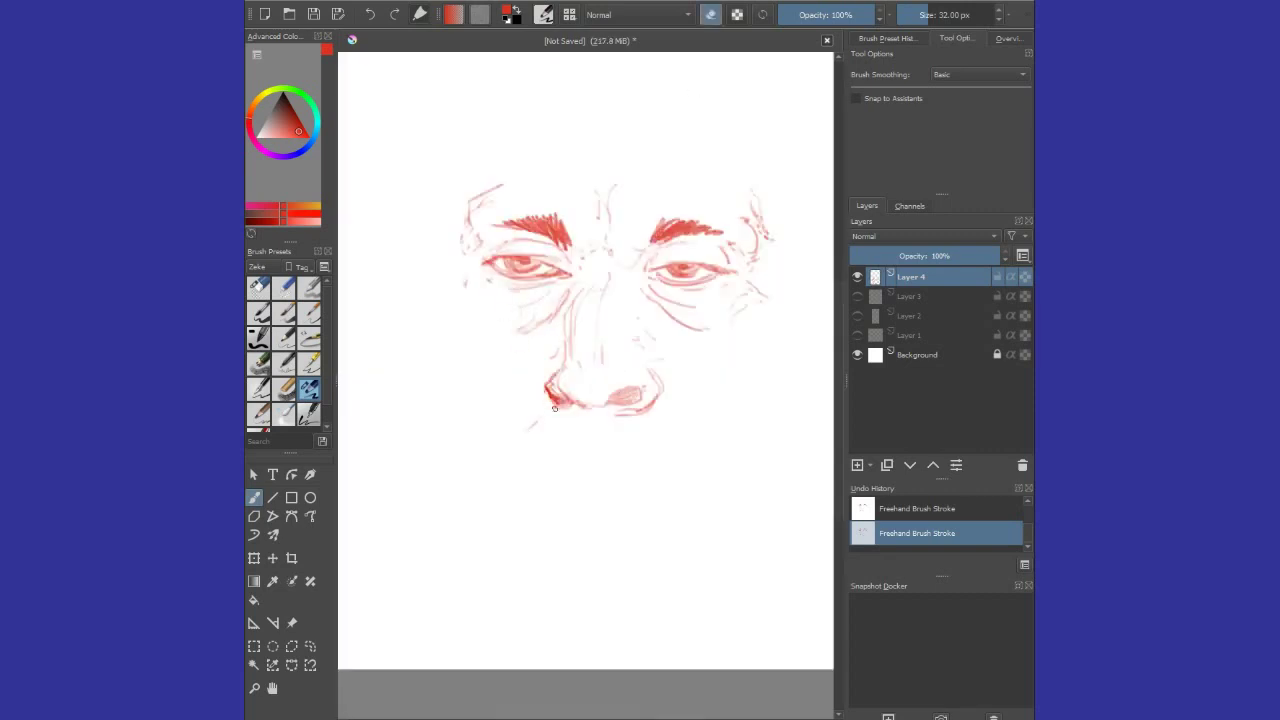
{"action": "left_click_drag", "start_coordinate": [640, 416], "coordinate": [616, 410]}
{"action": "key", "text": "e"}
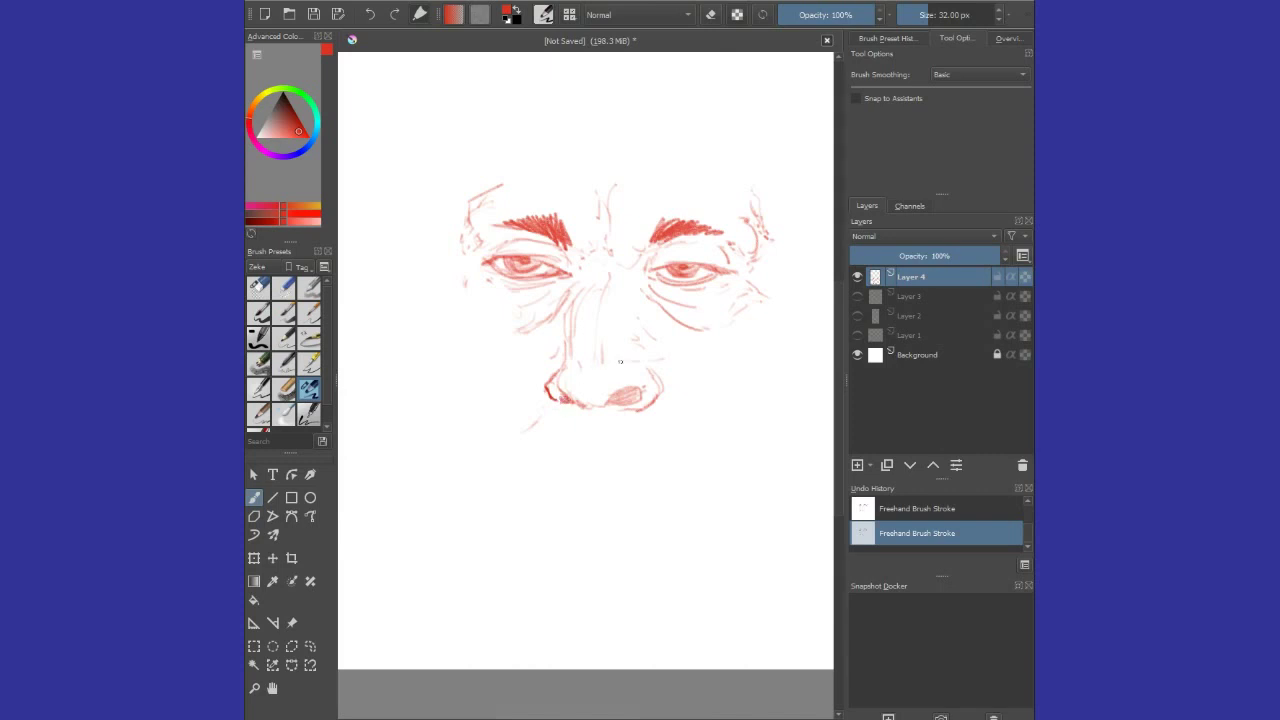
{"action": "mouse_move", "coordinate": [535, 414]}
{"action": "left_mouse_down"}
{"action": "mouse_move", "coordinate": [594, 437]}
{"action": "mouse_move", "coordinate": [696, 432]}
{"action": "mouse_move", "coordinate": [588, 420]}
{"action": "mouse_move", "coordinate": [545, 436]}
{"action": "left_mouse_up"}
Erase the moustache's left half and repaint it broadly with the 60 px brush.
{"action": "key", "text": "e"}
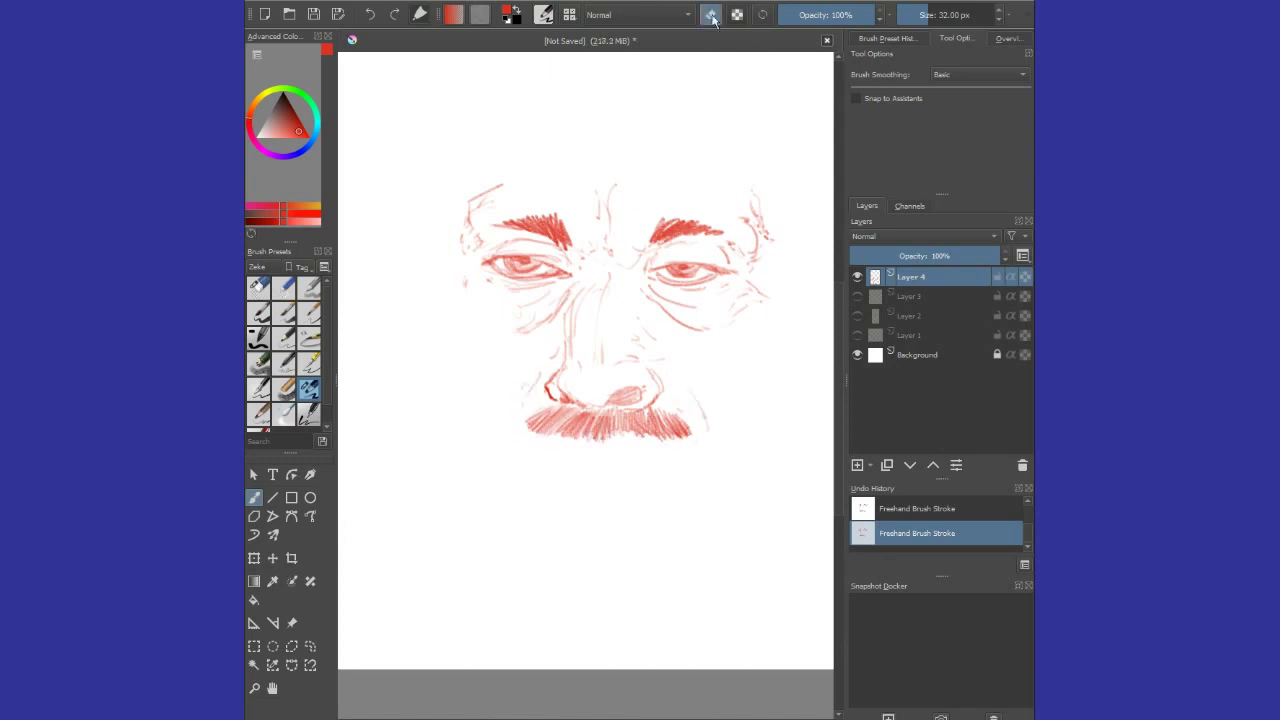
{"action": "left_click", "coordinate": [712, 19]}
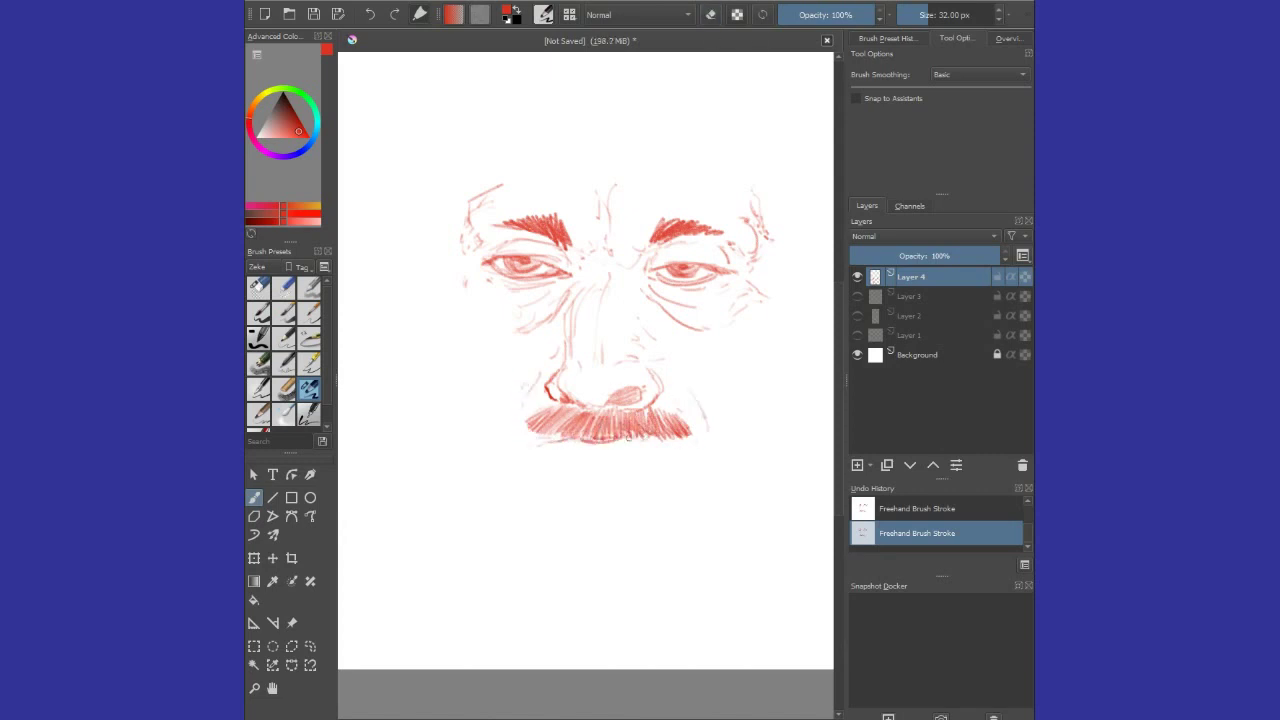
{"action": "key", "text": "e"}
{"action": "mouse_move", "coordinate": [522, 430]}
{"action": "left_mouse_down"}
{"action": "mouse_move", "coordinate": [575, 415]}
{"action": "mouse_move", "coordinate": [612, 425]}
{"action": "mouse_move", "coordinate": [622, 412]}
{"action": "mouse_move", "coordinate": [670, 438]}
{"action": "mouse_move", "coordinate": [629, 417]}
{"action": "mouse_move", "coordinate": [680, 415]}
{"action": "left_mouse_up"}
{"action": "key", "text": "e"}
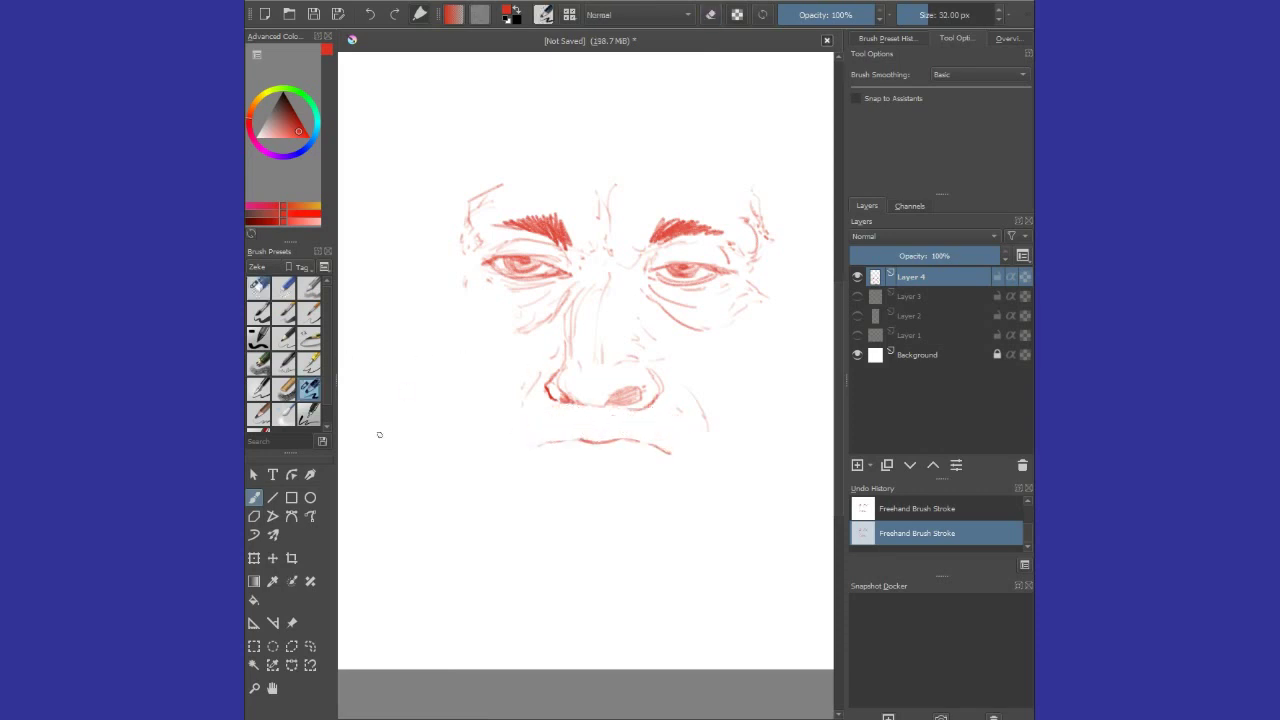
{"action": "left_click", "coordinate": [259, 365]}
{"action": "mouse_move", "coordinate": [522, 432]}
{"action": "left_mouse_down"}
{"action": "mouse_move", "coordinate": [635, 425]}
{"action": "mouse_move", "coordinate": [672, 443]}
{"action": "mouse_move", "coordinate": [625, 425]}
{"action": "mouse_move", "coordinate": [518, 425]}
{"action": "mouse_move", "coordinate": [617, 438]}
{"action": "mouse_move", "coordinate": [630, 452]}
{"action": "mouse_move", "coordinate": [525, 450]}
{"action": "mouse_move", "coordinate": [660, 468]}
{"action": "mouse_move", "coordinate": [604, 461]}
{"action": "left_mouse_up"}
Trim the moustache edge, re-hatch it with the 32 px pencil, and hatch under the lower lip.
{"action": "left_click", "coordinate": [309, 387]}
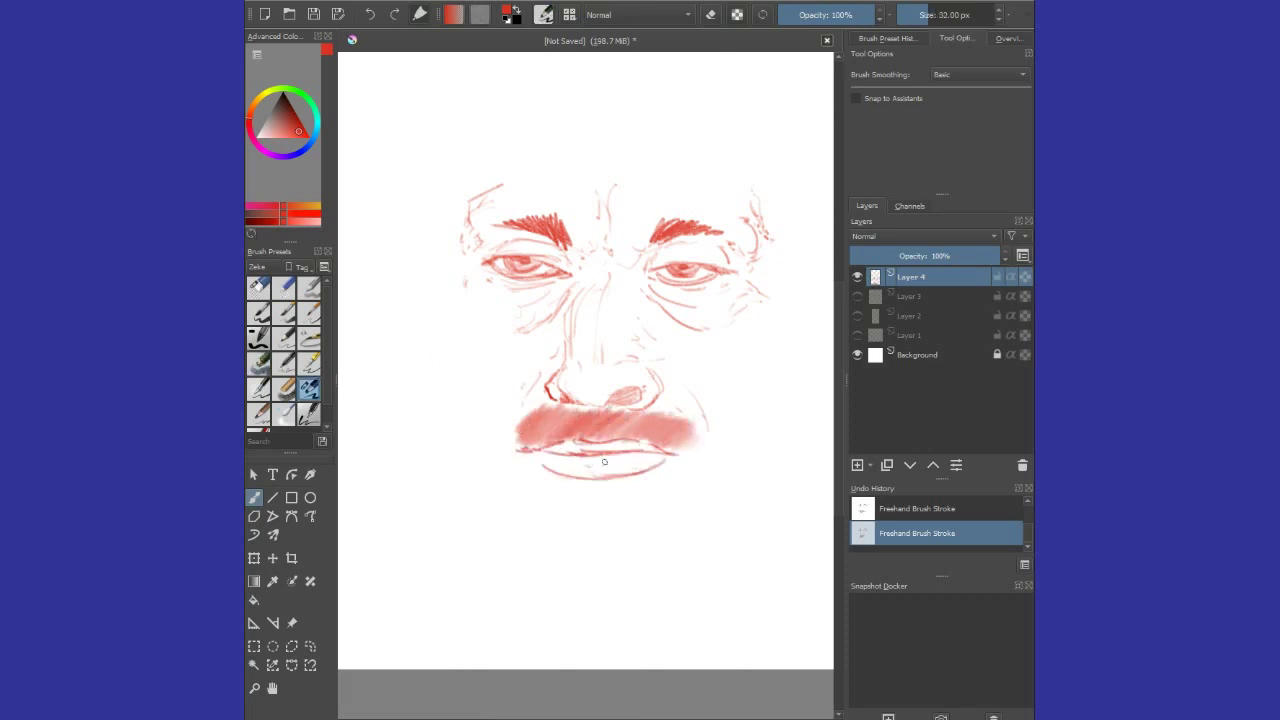
{"action": "left_click", "coordinate": [259, 287]}
{"action": "mouse_move", "coordinate": [520, 425]}
{"action": "left_mouse_down"}
{"action": "mouse_move", "coordinate": [612, 413]}
{"action": "mouse_move", "coordinate": [541, 441]}
{"action": "mouse_move", "coordinate": [650, 420]}
{"action": "mouse_move", "coordinate": [692, 440]}
{"action": "mouse_move", "coordinate": [612, 433]}
{"action": "left_mouse_up"}
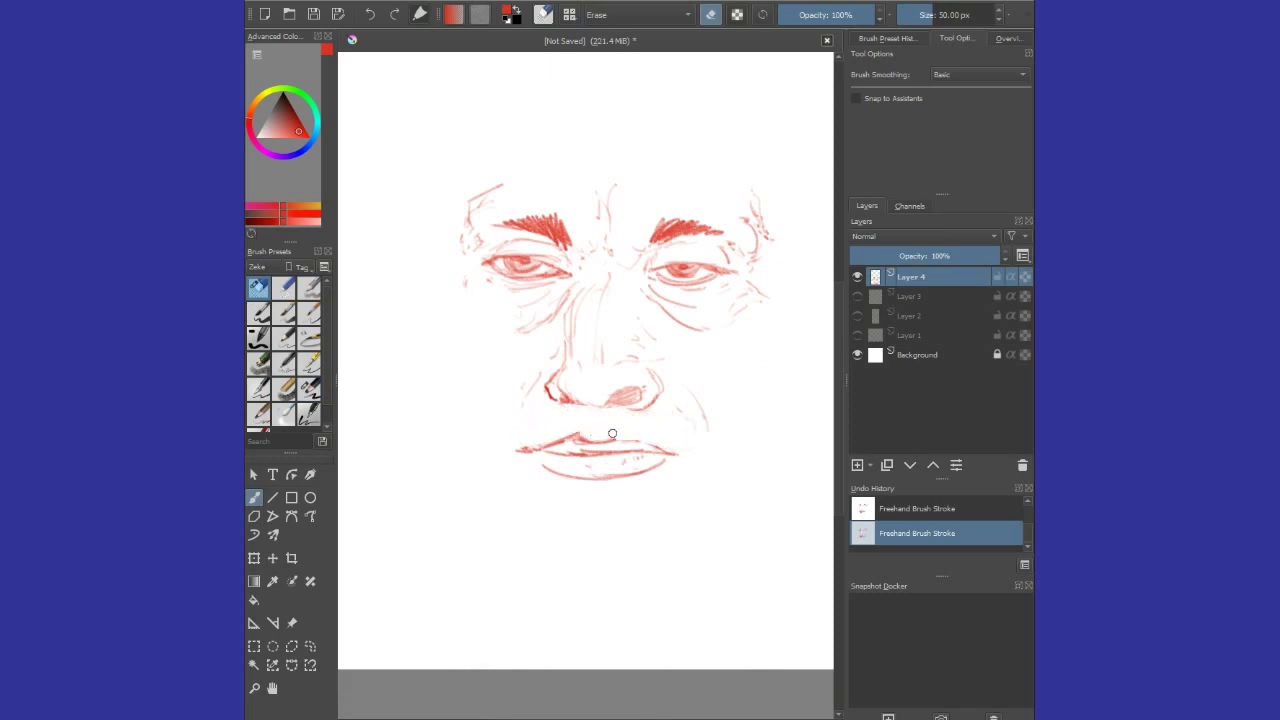
{"action": "left_click", "coordinate": [309, 389]}
{"action": "mouse_move", "coordinate": [526, 412]}
{"action": "left_mouse_down"}
{"action": "mouse_move", "coordinate": [552, 440]}
{"action": "mouse_move", "coordinate": [598, 420]}
{"action": "mouse_move", "coordinate": [678, 442]}
{"action": "left_mouse_up"}
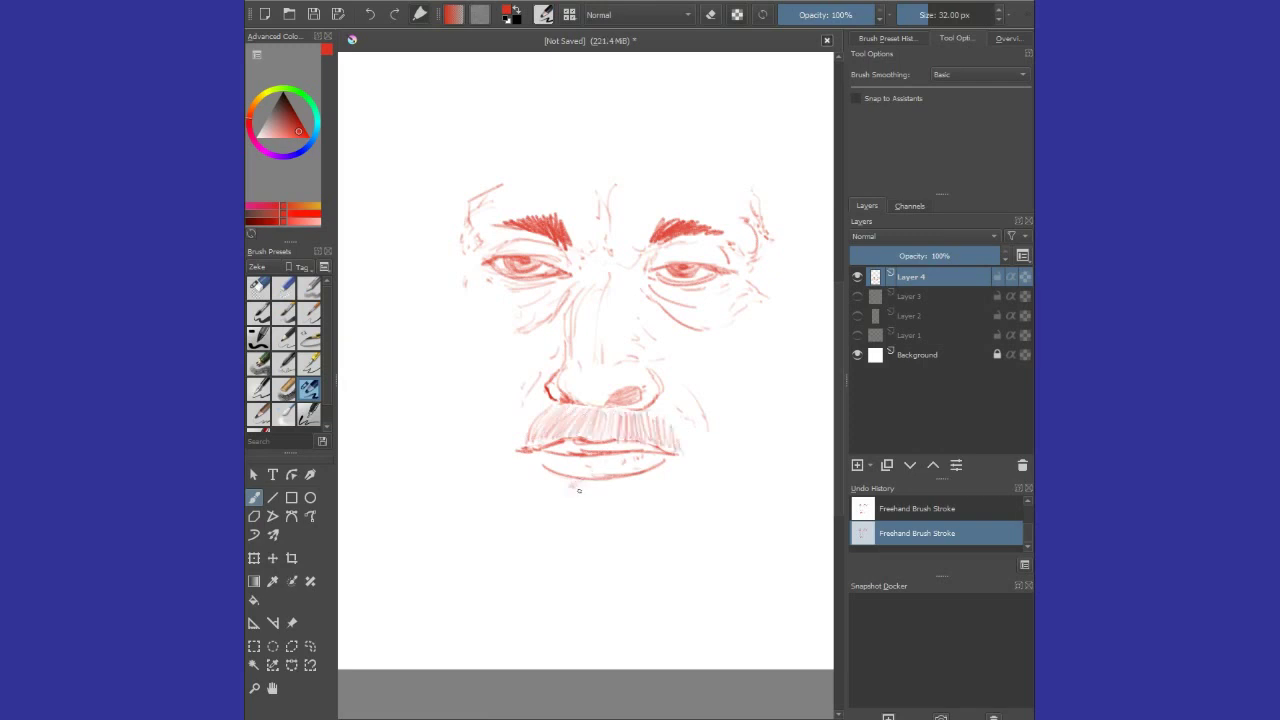
{"action": "left_click_drag", "start_coordinate": [578, 490], "coordinate": [618, 489]}
Draw forehead wrinkles, the Y-shaped crease between the brows, and the left head contour.
{"action": "left_click_drag", "start_coordinate": [612, 164], "coordinate": [722, 139]}
{"action": "left_click_drag", "start_coordinate": [641, 96], "coordinate": [612, 142]}
{"action": "mouse_move", "coordinate": [562, 82]}
{"action": "left_mouse_down"}
{"action": "mouse_move", "coordinate": [590, 156]}
{"action": "mouse_move", "coordinate": [505, 136]}
{"action": "mouse_move", "coordinate": [572, 160]}
{"action": "left_mouse_up"}
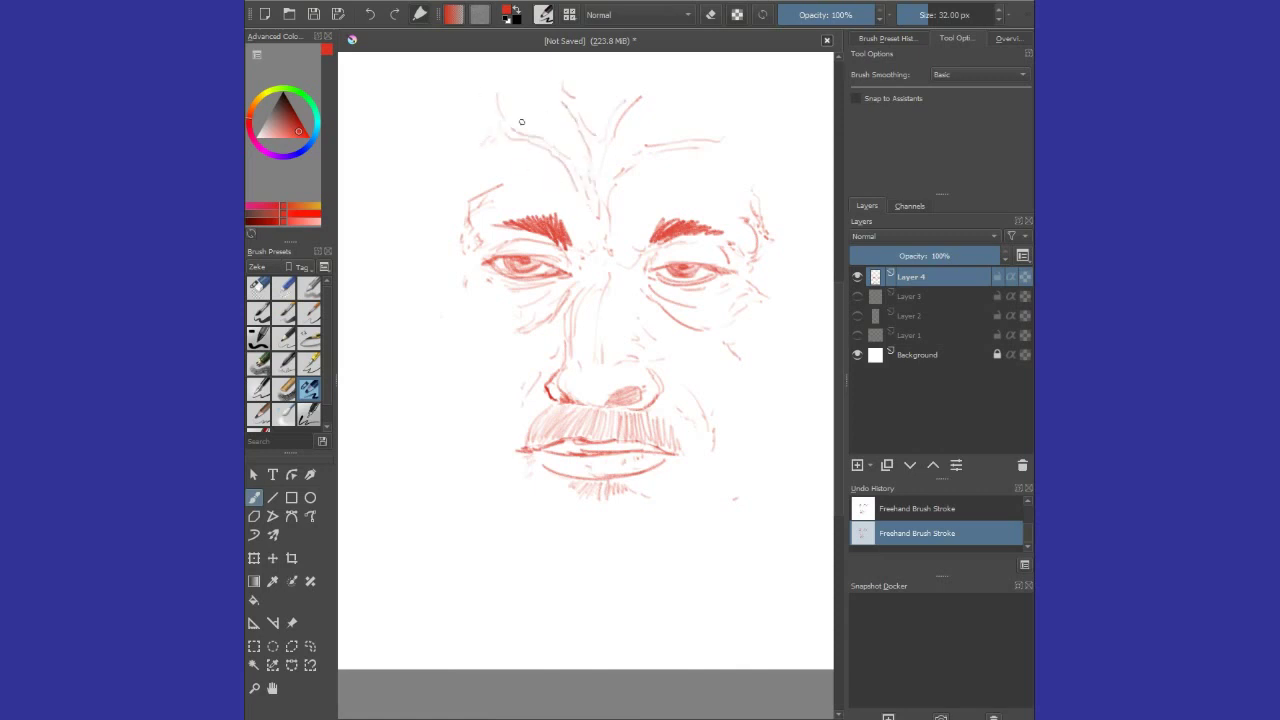
{"action": "mouse_move", "coordinate": [493, 65]}
{"action": "left_mouse_down"}
{"action": "mouse_move", "coordinate": [443, 143]}
{"action": "mouse_move", "coordinate": [434, 398]}
{"action": "mouse_move", "coordinate": [458, 502]}
{"action": "mouse_move", "coordinate": [568, 614]}
{"action": "left_mouse_up"}
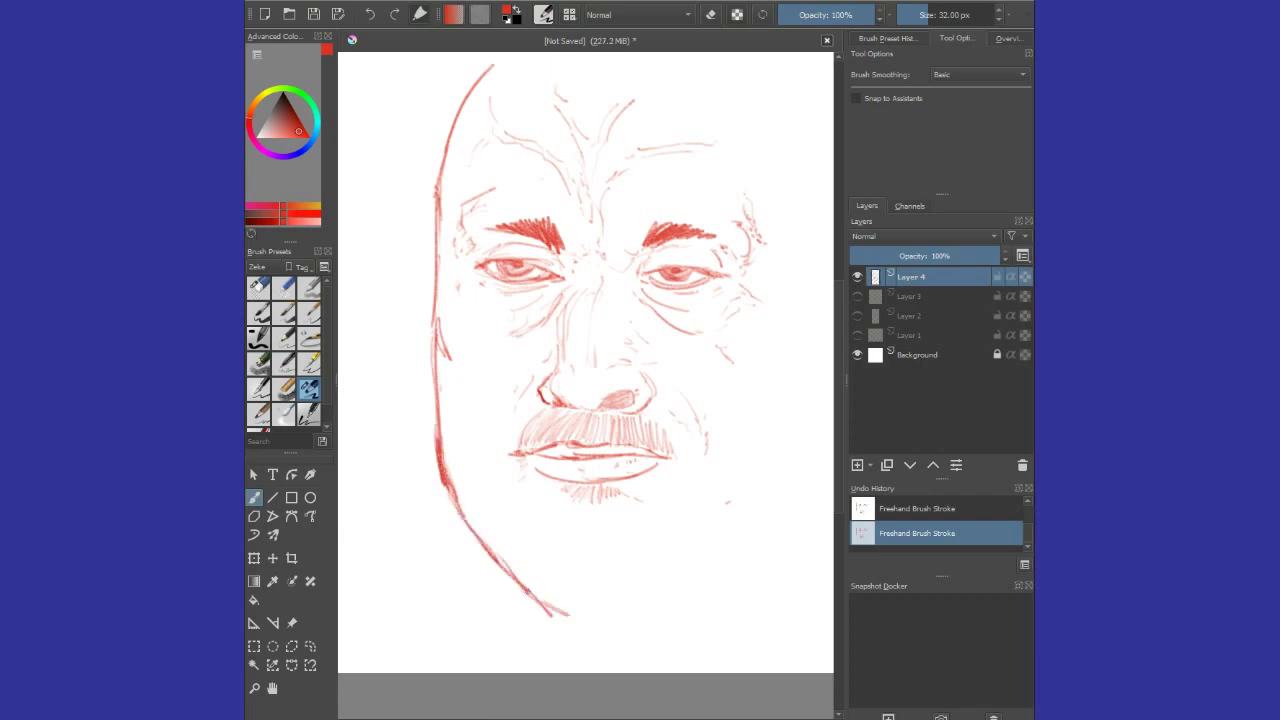
Undo the bad jaw stroke, erase the jawline gap, and redraw the jawline down to the chin.
{"action": "key", "text": "ctrl+z"}
{"action": "key", "text": "e"}
{"action": "mouse_move", "coordinate": [439, 426]}
{"action": "left_mouse_down"}
{"action": "mouse_move", "coordinate": [437, 465]}
{"action": "mouse_move", "coordinate": [468, 530]}
{"action": "left_mouse_up"}
{"action": "key", "text": "/"}
{"action": "left_click_drag", "start_coordinate": [437, 408], "coordinate": [440, 458]}
{"action": "mouse_move", "coordinate": [440, 458]}
{"action": "left_mouse_down"}
{"action": "mouse_move", "coordinate": [470, 518]}
{"action": "mouse_move", "coordinate": [540, 580]}
{"action": "left_mouse_up"}
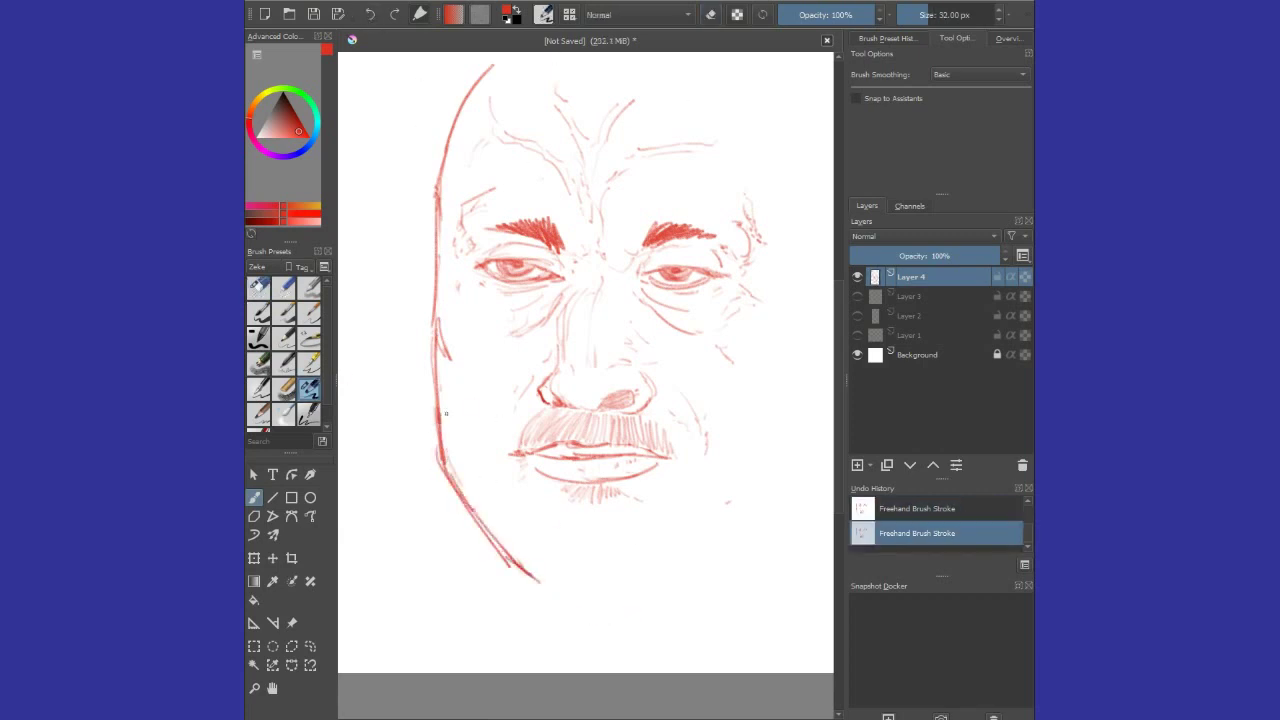
Hatch the left jaw, draw the chin contour, and add dense beard hatching on the chin.
{"action": "mouse_move", "coordinate": [446, 413]}
{"action": "left_mouse_down"}
{"action": "mouse_move", "coordinate": [470, 500]}
{"action": "mouse_move", "coordinate": [530, 560]}
{"action": "left_mouse_up"}
{"action": "left_click_drag", "start_coordinate": [520, 505], "coordinate": [505, 545]}
{"action": "left_click_drag", "start_coordinate": [515, 460], "coordinate": [489, 488]}
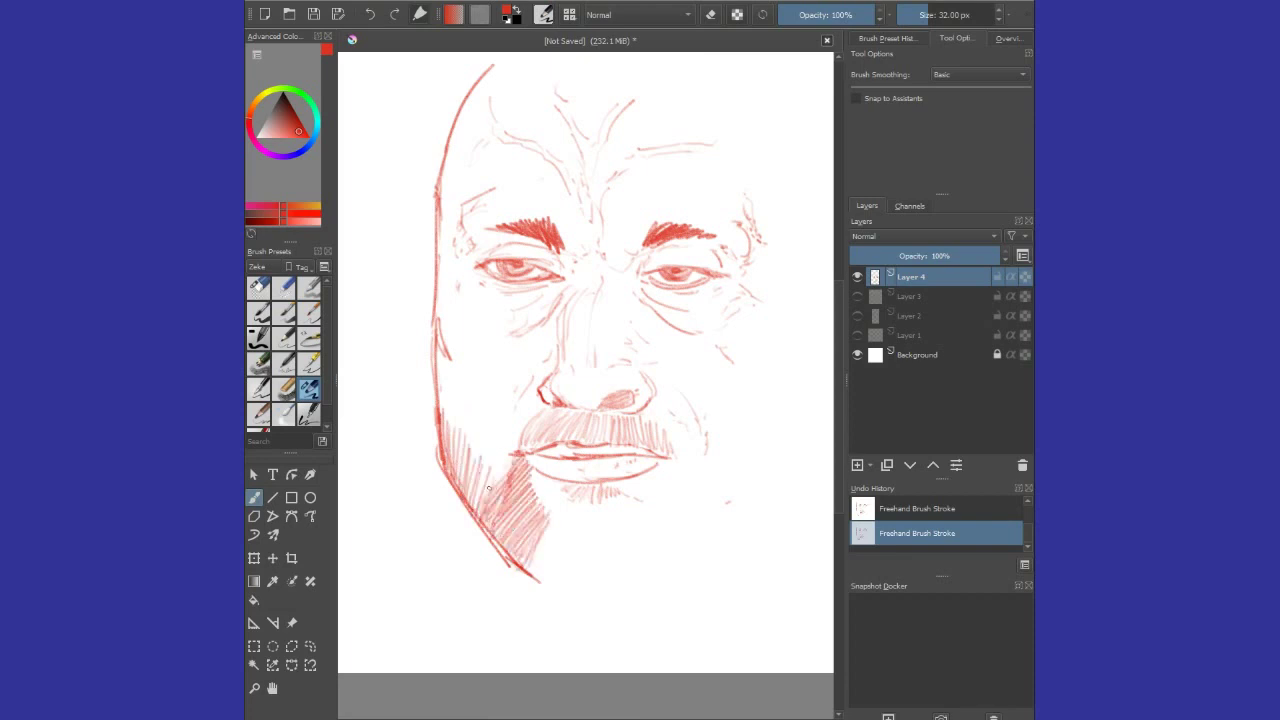
{"action": "left_click_drag", "start_coordinate": [585, 508], "coordinate": [557, 442]}
{"action": "left_click_drag", "start_coordinate": [508, 525], "coordinate": [662, 492]}
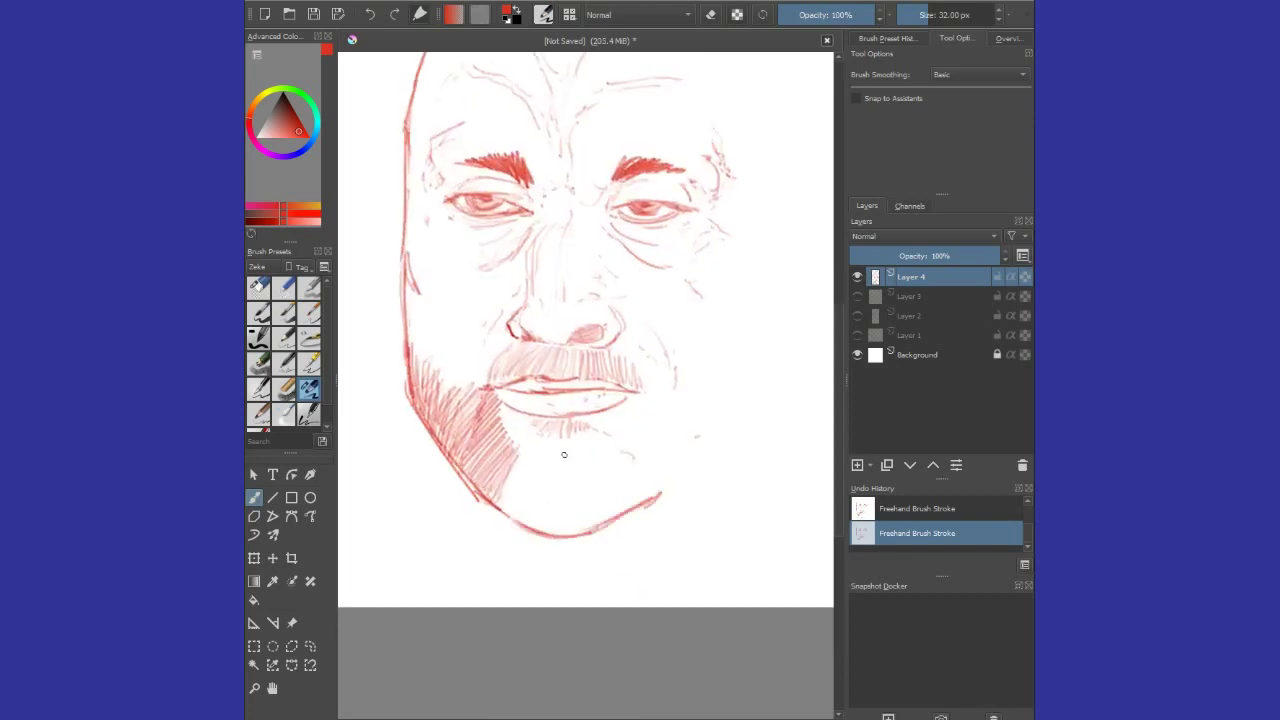
{"action": "mouse_move", "coordinate": [520, 455]}
{"action": "left_mouse_down"}
{"action": "mouse_move", "coordinate": [508, 500]}
{"action": "mouse_move", "coordinate": [530, 530]}
{"action": "left_mouse_up"}
{"action": "left_click_drag", "start_coordinate": [598, 470], "coordinate": [585, 530]}
Hatch the beard along the right jaw, extending the right jawline, and undo the stray neck strokes.
{"action": "left_click_drag", "start_coordinate": [650, 450], "coordinate": [640, 515]}
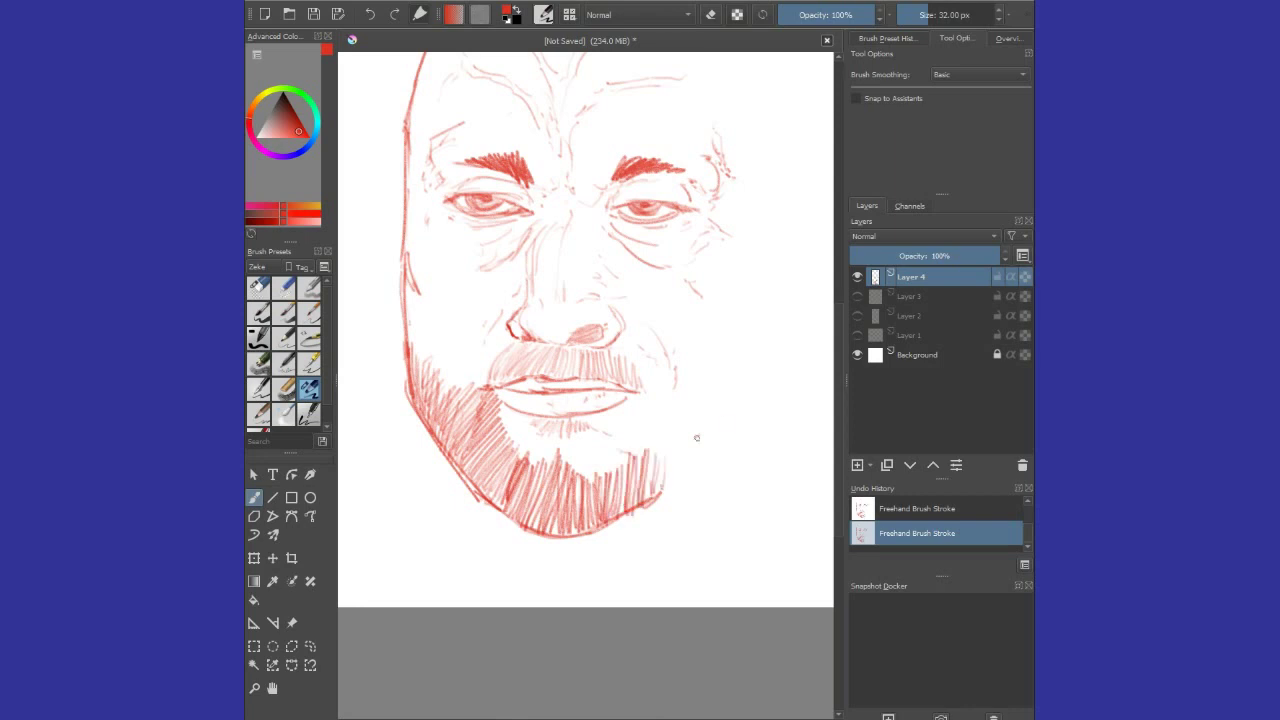
{"action": "mouse_move", "coordinate": [652, 395]}
{"action": "left_mouse_down"}
{"action": "mouse_move", "coordinate": [648, 450]}
{"action": "mouse_move", "coordinate": [668, 490]}
{"action": "left_mouse_up"}
{"action": "left_click_drag", "start_coordinate": [728, 400], "coordinate": [705, 460]}
{"action": "left_click_drag", "start_coordinate": [660, 490], "coordinate": [710, 462]}
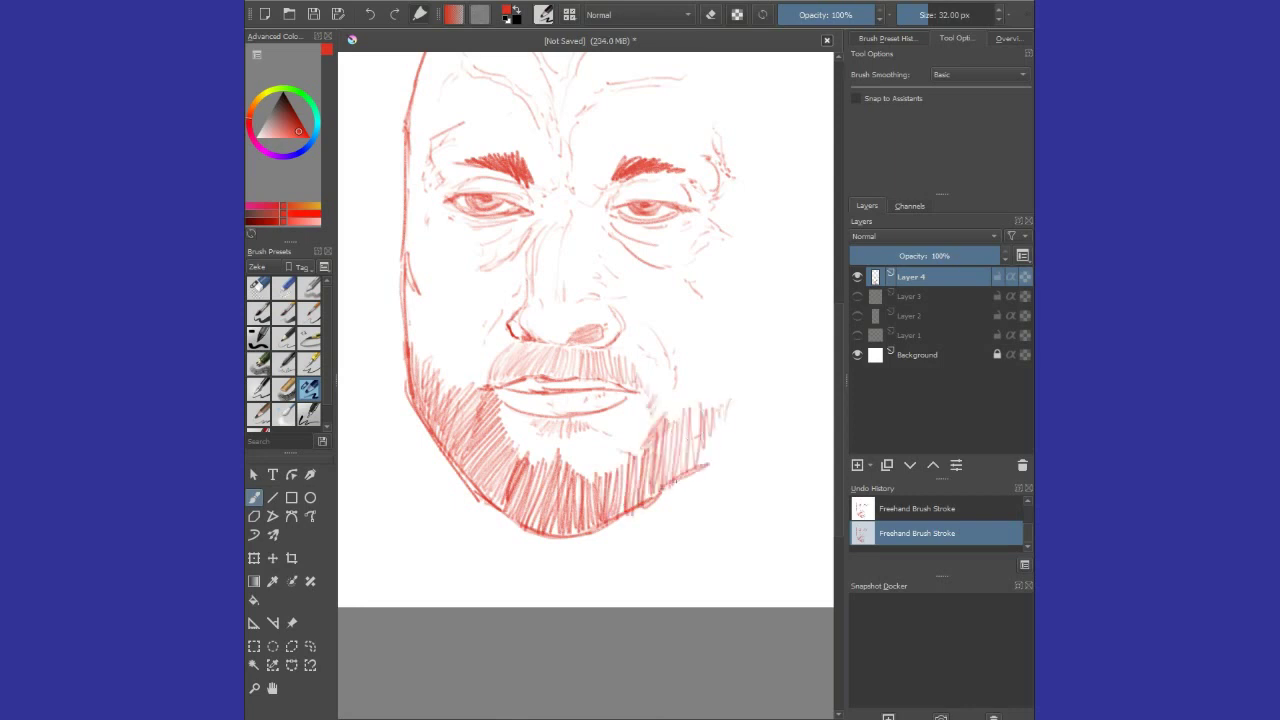
{"action": "mouse_move", "coordinate": [752, 410]}
{"action": "left_mouse_down"}
{"action": "mouse_move", "coordinate": [730, 470]}
{"action": "mouse_move", "coordinate": [758, 552]}
{"action": "left_mouse_up"}
{"action": "left_click_drag", "start_coordinate": [446, 452], "coordinate": [446, 560]}
{"action": "key", "text": "ctrl+z"}
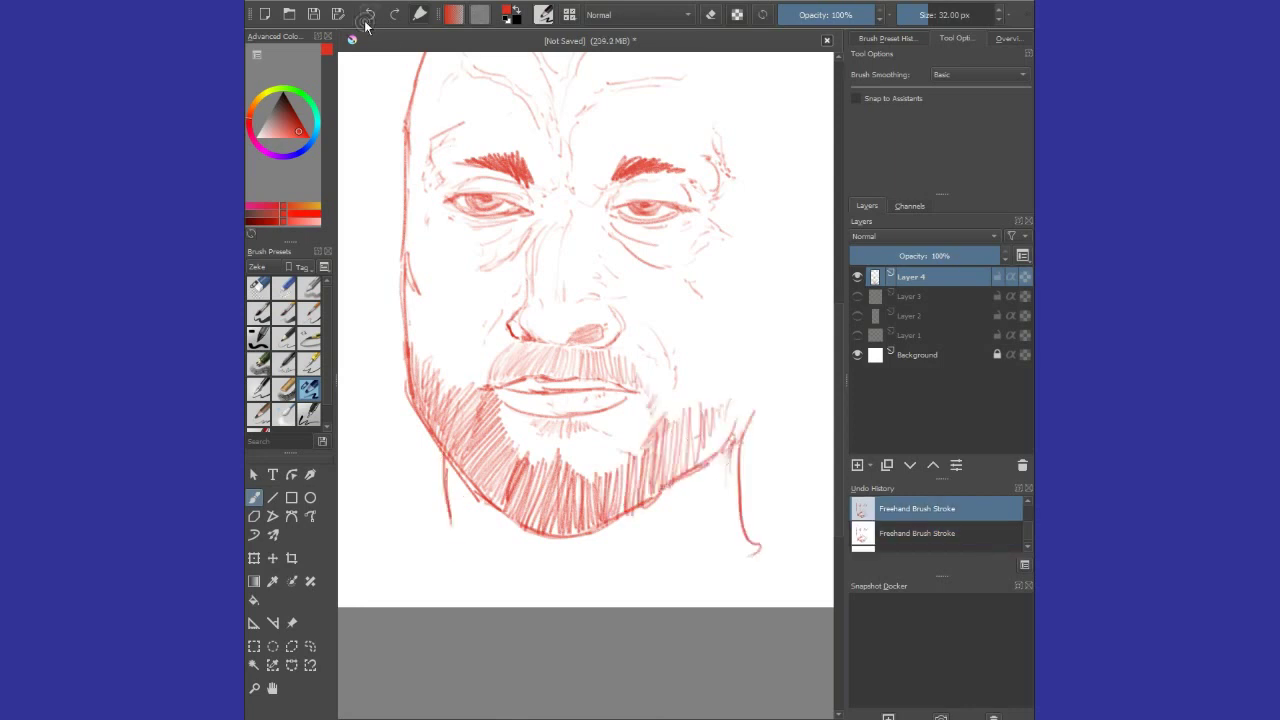
{"action": "key", "text": "ctrl+z"}
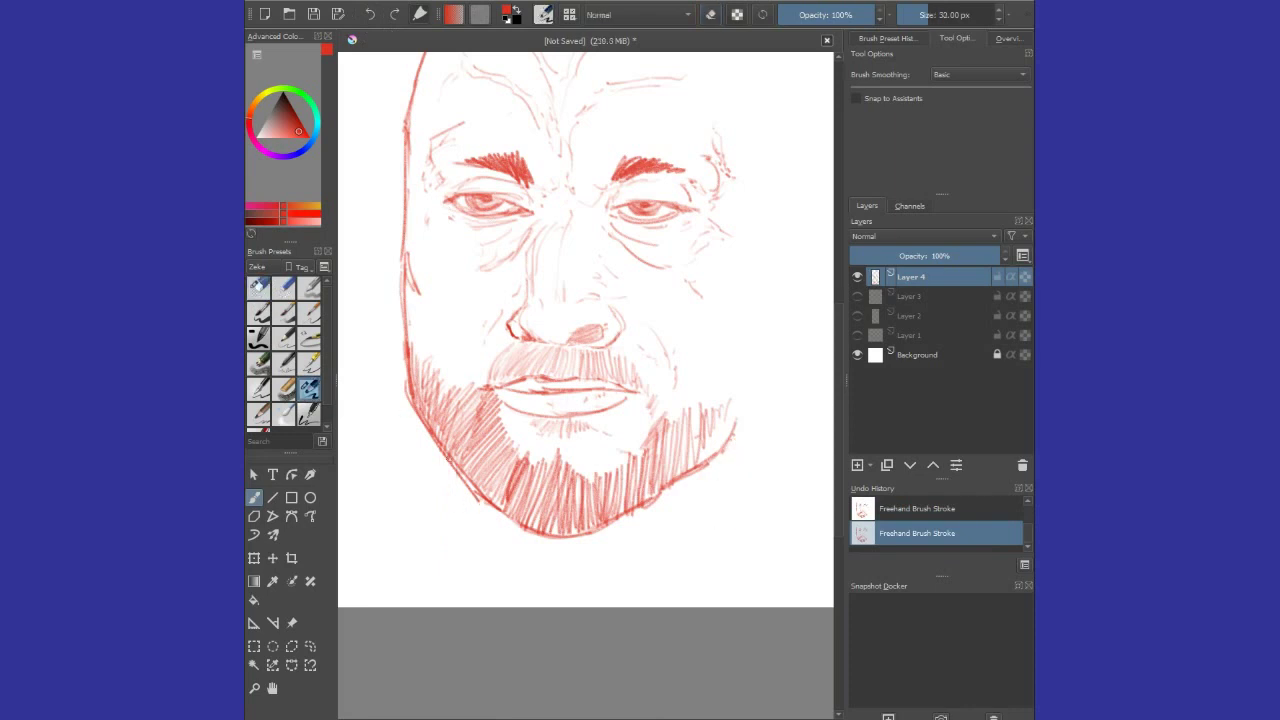
Draw the right head contour and ear, then the neck line with hatched shadow below the jaw.
{"action": "left_click_drag", "start_coordinate": [446, 455], "coordinate": [458, 548]}
{"action": "mouse_move", "coordinate": [712, 448]}
{"action": "left_mouse_down"}
{"action": "mouse_move", "coordinate": [760, 300]}
{"action": "mouse_move", "coordinate": [741, 288]}
{"action": "mouse_move", "coordinate": [724, 336]}
{"action": "mouse_move", "coordinate": [738, 386]}
{"action": "left_mouse_up"}
{"action": "left_click_drag", "start_coordinate": [750, 316], "coordinate": [750, 399]}
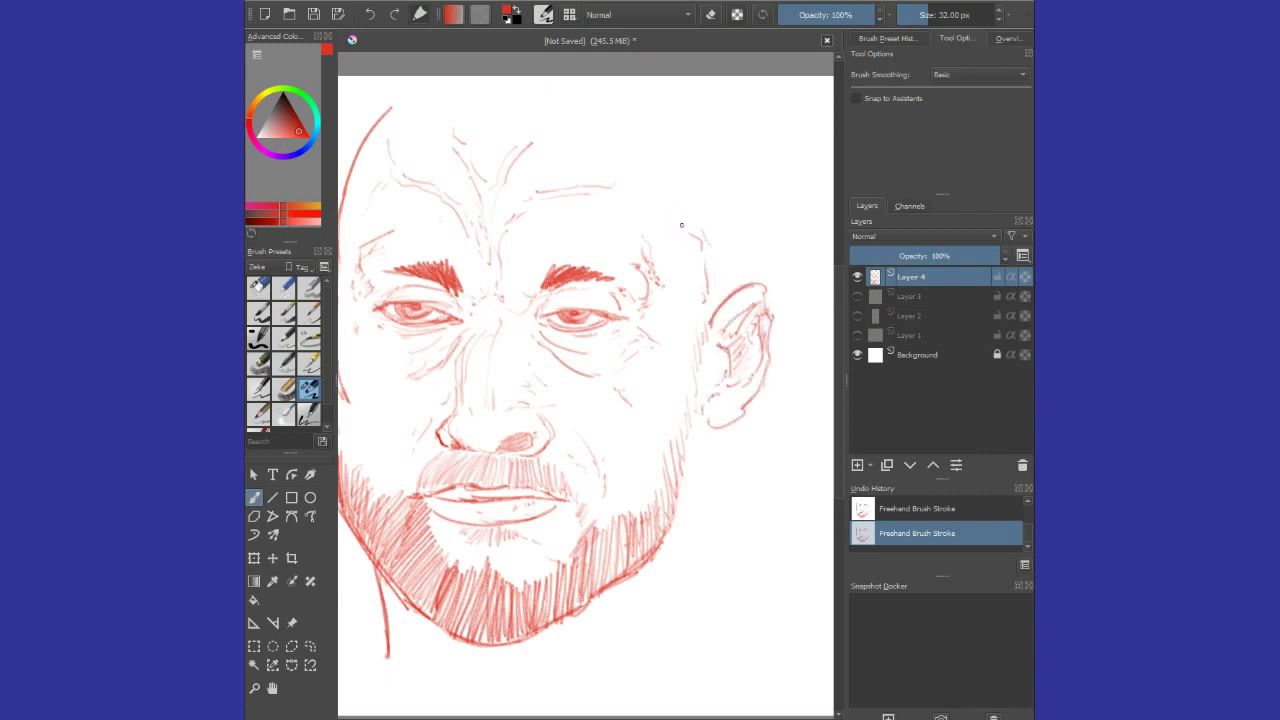
{"action": "mouse_move", "coordinate": [700, 439]}
{"action": "left_mouse_down"}
{"action": "mouse_move", "coordinate": [730, 359]}
{"action": "mouse_move", "coordinate": [708, 570]}
{"action": "left_mouse_up"}
{"action": "mouse_move", "coordinate": [700, 500]}
{"action": "left_mouse_down"}
{"action": "mouse_move", "coordinate": [730, 545]}
{"action": "mouse_move", "coordinate": [720, 590]}
{"action": "left_mouse_up"}
{"action": "mouse_move", "coordinate": [734, 530]}
{"action": "left_mouse_down"}
{"action": "mouse_move", "coordinate": [701, 495]}
{"action": "mouse_move", "coordinate": [784, 608]}
{"action": "mouse_move", "coordinate": [710, 596]}
{"action": "mouse_move", "coordinate": [698, 540]}
{"action": "left_mouse_up"}
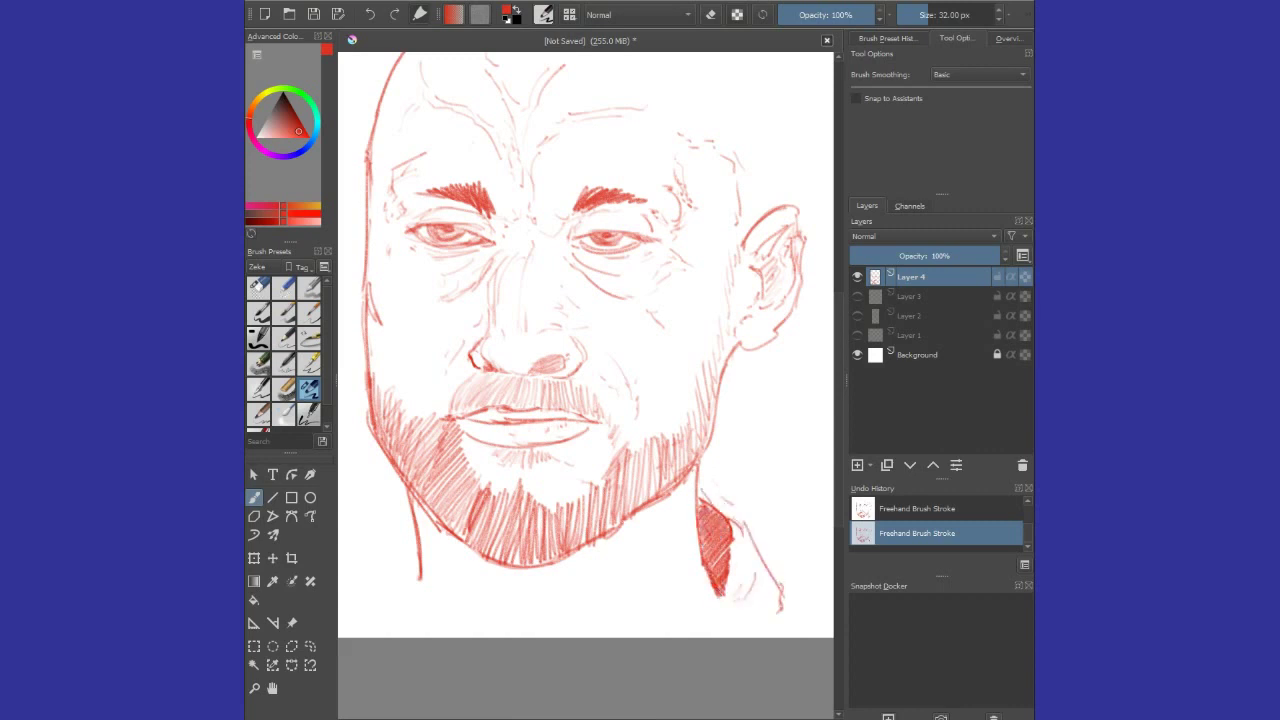
Zoom out and mirror the view with Ctrl+T to check the drawing's proportions.
{"action": "key", "text": "minus"}
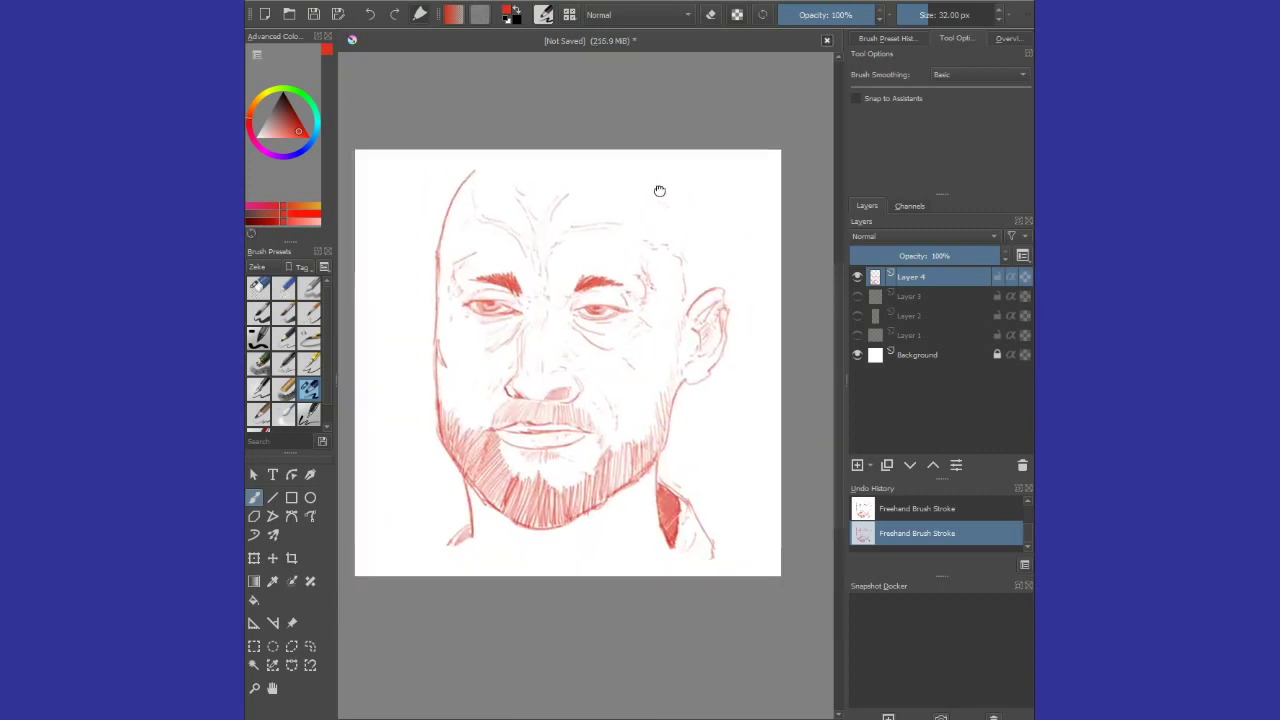
{"action": "left_click_drag", "start_coordinate": [659, 190], "coordinate": [646, 234]}
{"action": "key", "text": "ctrl+t"}
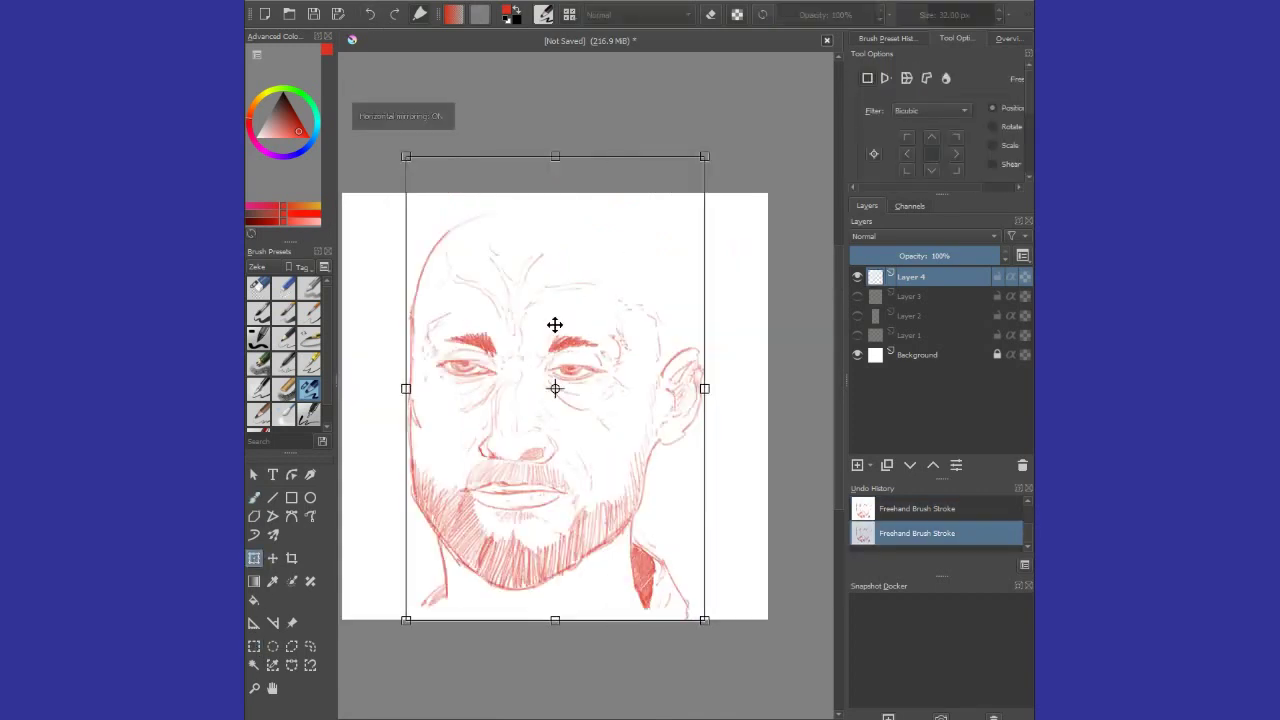
{"action": "key", "text": "b"}
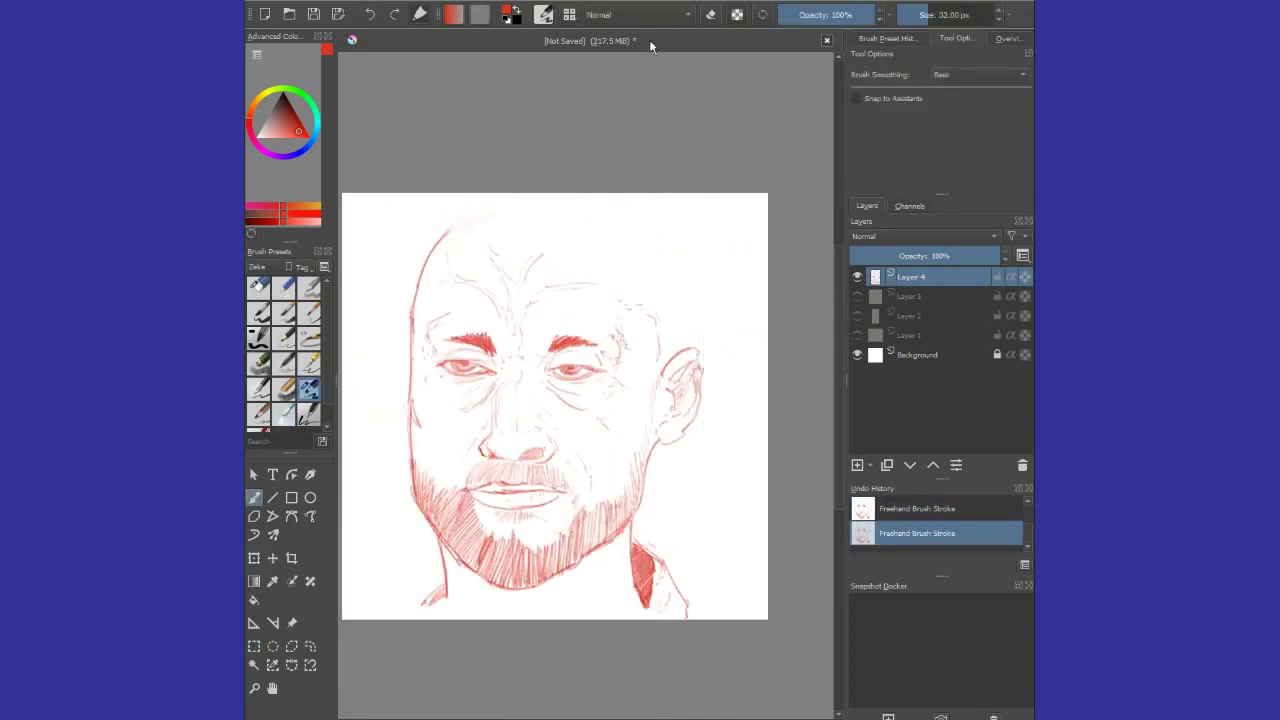
Redraw the curve over the top of the head and a new line down its right side.
{"action": "mouse_move", "coordinate": [432, 246]}
{"action": "left_mouse_down"}
{"action": "mouse_move", "coordinate": [538, 205]}
{"action": "mouse_move", "coordinate": [640, 230]}
{"action": "left_mouse_up"}
{"action": "key", "text": "ctrl+z"}
{"action": "left_click_drag", "start_coordinate": [555, 207], "coordinate": [640, 245]}
{"action": "key", "text": "ctrl+z"}
{"action": "left_click_drag", "start_coordinate": [581, 207], "coordinate": [676, 350]}
{"action": "scroll", "coordinate": [656, 299], "scroll_direction": "up", "scroll_amount": 2}
Erase the doubled outline on the head's right side.
{"action": "key", "text": "e"}
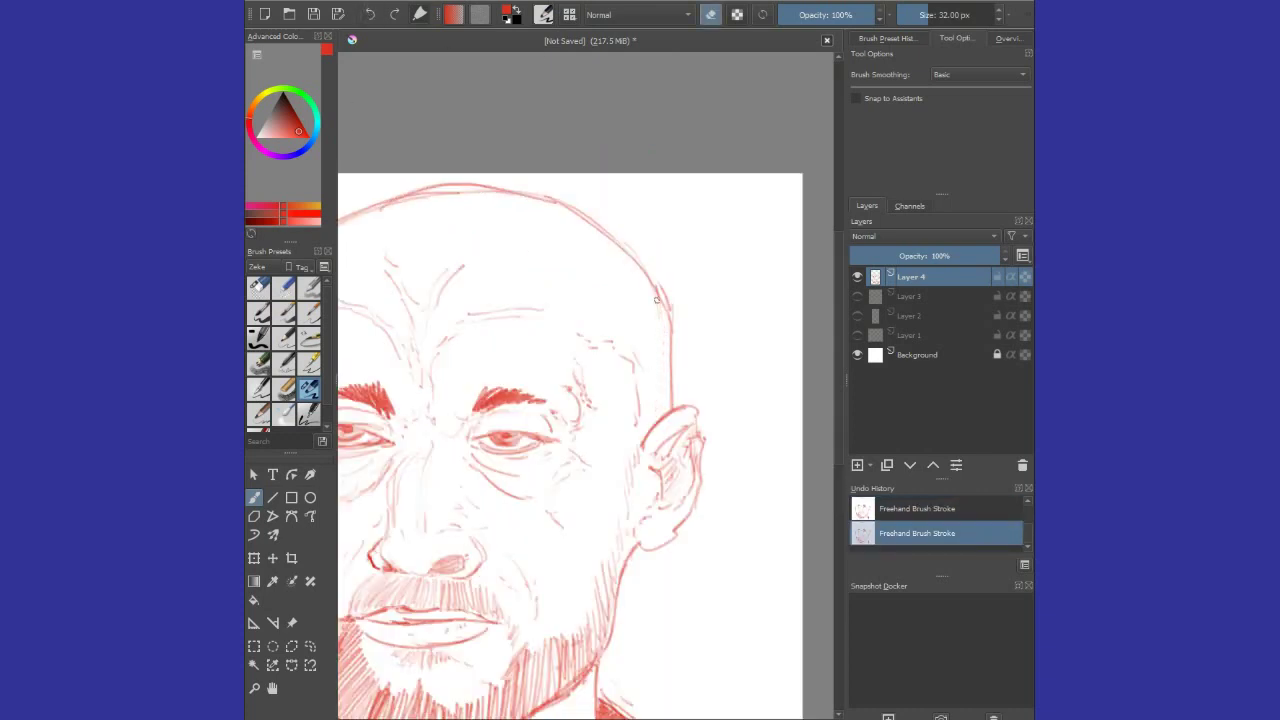
{"action": "left_click_drag", "start_coordinate": [656, 299], "coordinate": [668, 322]}
{"action": "mouse_move", "coordinate": [609, 229]}
{"action": "left_mouse_down"}
{"action": "mouse_move", "coordinate": [580, 212]}
{"action": "mouse_move", "coordinate": [670, 360]}
{"action": "left_mouse_up"}
{"action": "key", "text": "e"}
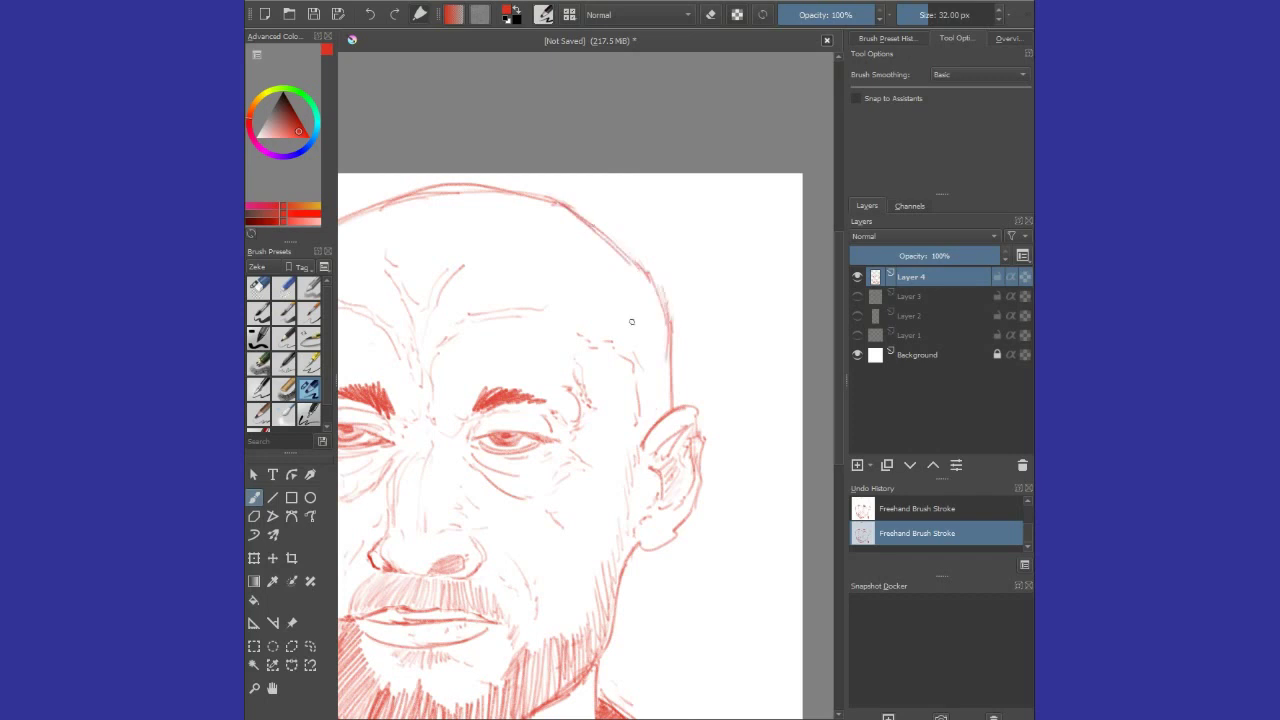
Draw the outline of the left ear.
{"action": "scroll", "coordinate": [528, 268], "scroll_direction": "down", "scroll_amount": 2}
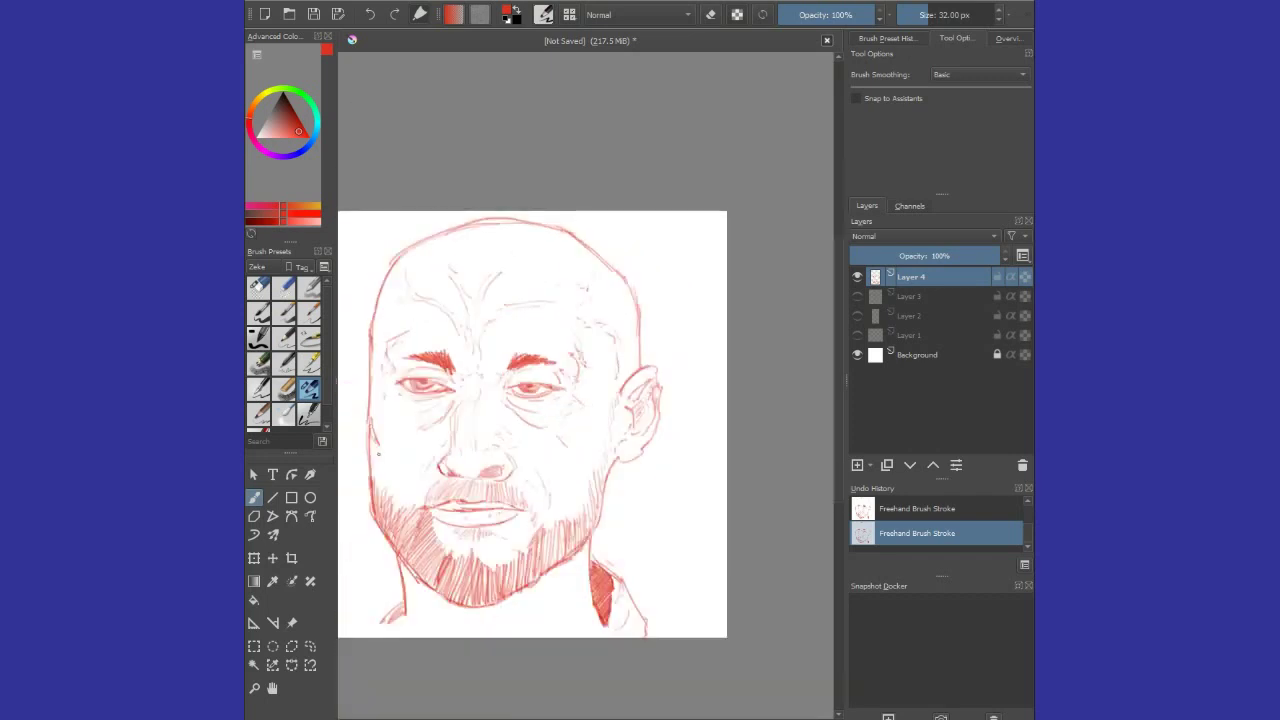
{"action": "scroll", "coordinate": [396, 352], "scroll_direction": "up", "scroll_amount": 1}
{"action": "scroll", "coordinate": [396, 352], "scroll_direction": "up", "scroll_amount": 2}
{"action": "mouse_move", "coordinate": [396, 352]}
{"action": "left_mouse_down"}
{"action": "mouse_move", "coordinate": [412, 392]}
{"action": "mouse_move", "coordinate": [398, 428]}
{"action": "mouse_move", "coordinate": [392, 410]}
{"action": "mouse_move", "coordinate": [398, 440]}
{"action": "left_mouse_up"}
{"action": "scroll", "coordinate": [389, 412], "scroll_direction": "down", "scroll_amount": 1}
Hatch the shadow under the chin with diagonal strokes.
{"action": "scroll", "coordinate": [450, 450], "scroll_direction": "up", "scroll_amount": 1}
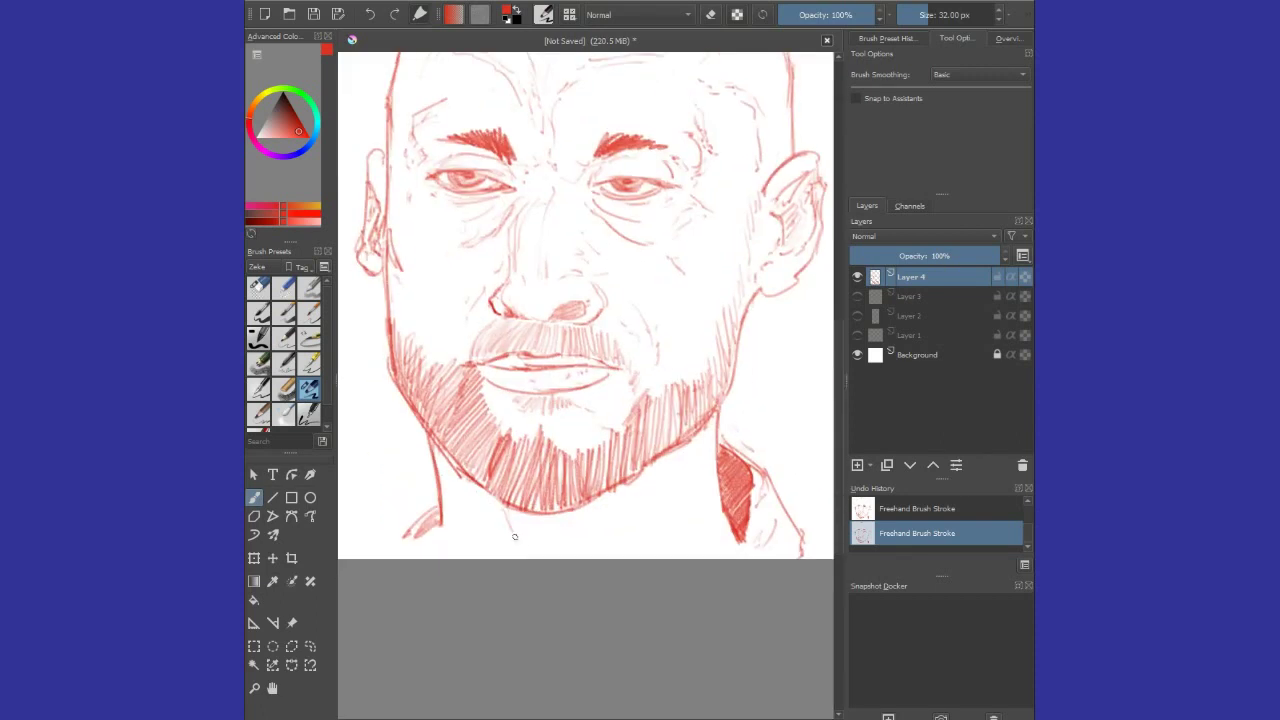
{"action": "mouse_move", "coordinate": [474, 500]}
{"action": "left_mouse_down"}
{"action": "mouse_move", "coordinate": [520, 520]}
{"action": "mouse_move", "coordinate": [562, 518]}
{"action": "mouse_move", "coordinate": [528, 550]}
{"action": "left_mouse_up"}
{"action": "left_click_drag", "start_coordinate": [645, 478], "coordinate": [540, 552]}
{"action": "left_click_drag", "start_coordinate": [595, 520], "coordinate": [496, 558]}
{"action": "left_click_drag", "start_coordinate": [526, 514], "coordinate": [490, 538]}
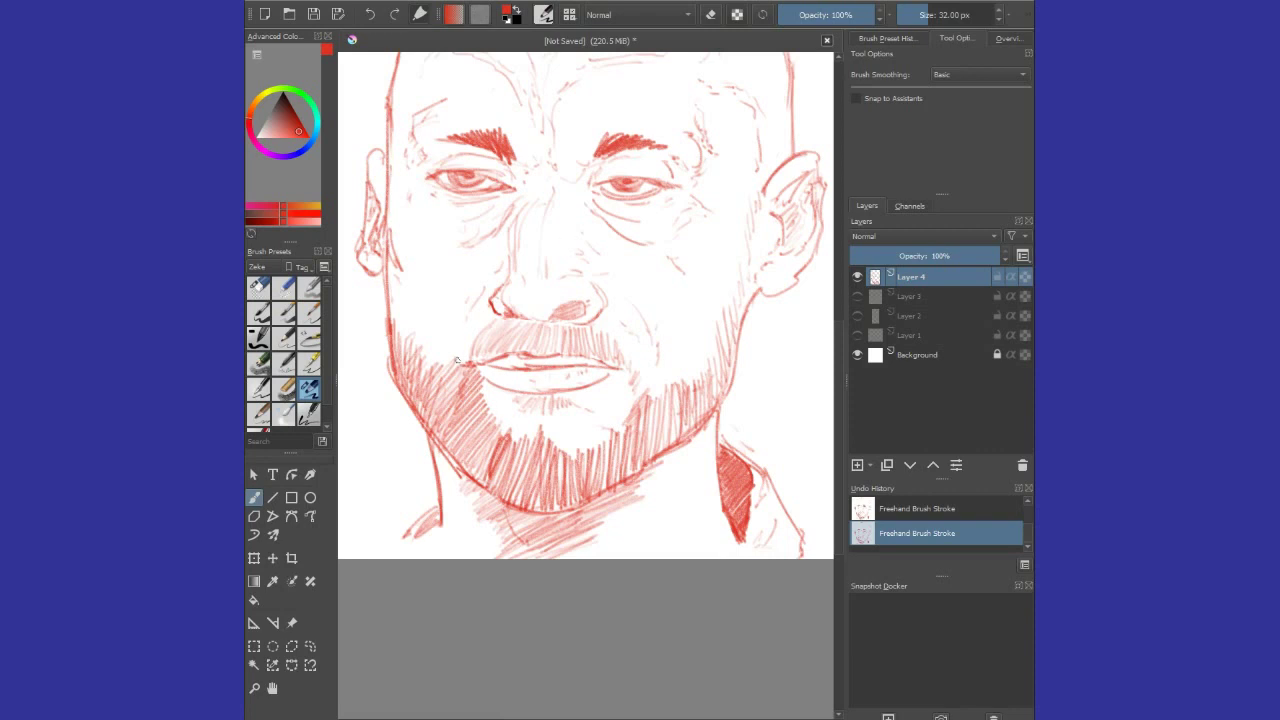
Add the left nostril curve and a line under the nose, then shade the left ear.
{"action": "left_click_drag", "start_coordinate": [518, 282], "coordinate": [540, 316]}
{"action": "left_click_drag", "start_coordinate": [535, 316], "coordinate": [560, 302]}
{"action": "scroll", "coordinate": [572, 196], "scroll_direction": "up", "scroll_amount": 1}
{"action": "left_click_drag", "start_coordinate": [482, 292], "coordinate": [462, 324]}
{"action": "left_click_drag", "start_coordinate": [484, 236], "coordinate": [464, 294]}
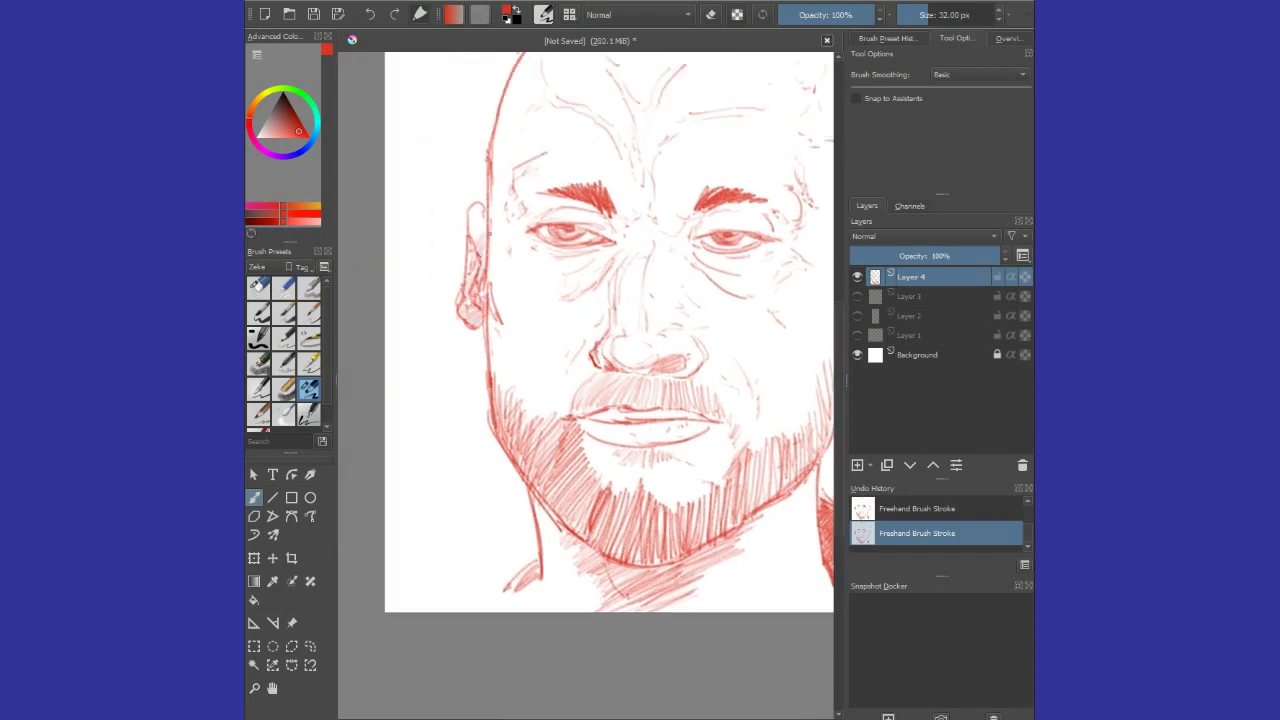
{"action": "left_click_drag", "start_coordinate": [478, 204], "coordinate": [482, 246]}
{"action": "left_click_drag", "start_coordinate": [594, 257], "coordinate": [553, 265]}
Add more hatching strokes across the chin and beard to darken them.
{"action": "left_click_drag", "start_coordinate": [517, 343], "coordinate": [517, 240]}
{"action": "left_click_drag", "start_coordinate": [544, 400], "coordinate": [612, 508]}
{"action": "mouse_move", "coordinate": [740, 425]}
{"action": "left_mouse_down"}
{"action": "mouse_move", "coordinate": [603, 487]}
{"action": "mouse_move", "coordinate": [574, 522]}
{"action": "left_mouse_up"}
{"action": "left_click_drag", "start_coordinate": [620, 514], "coordinate": [544, 560]}
{"action": "left_click_drag", "start_coordinate": [612, 538], "coordinate": [548, 566]}
{"action": "left_click_drag", "start_coordinate": [670, 442], "coordinate": [648, 516]}
{"action": "scroll", "coordinate": [429, 409], "scroll_direction": "up", "scroll_amount": 1}
{"action": "scroll", "coordinate": [502, 170], "scroll_direction": "up", "scroll_amount": 1}
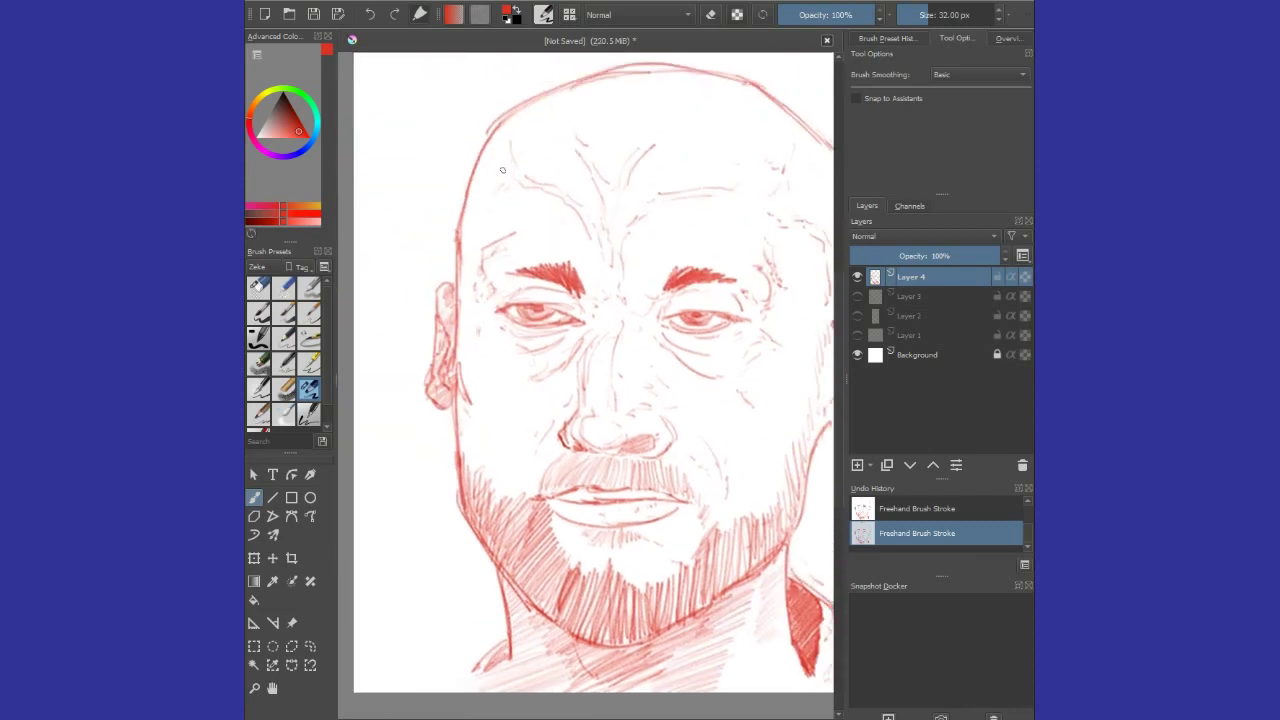
Hatch diagonal shading over the left temple, down the forehead, and across the left cheek.
{"action": "left_click_drag", "start_coordinate": [505, 160], "coordinate": [456, 250]}
{"action": "left_click_drag", "start_coordinate": [530, 212], "coordinate": [470, 250]}
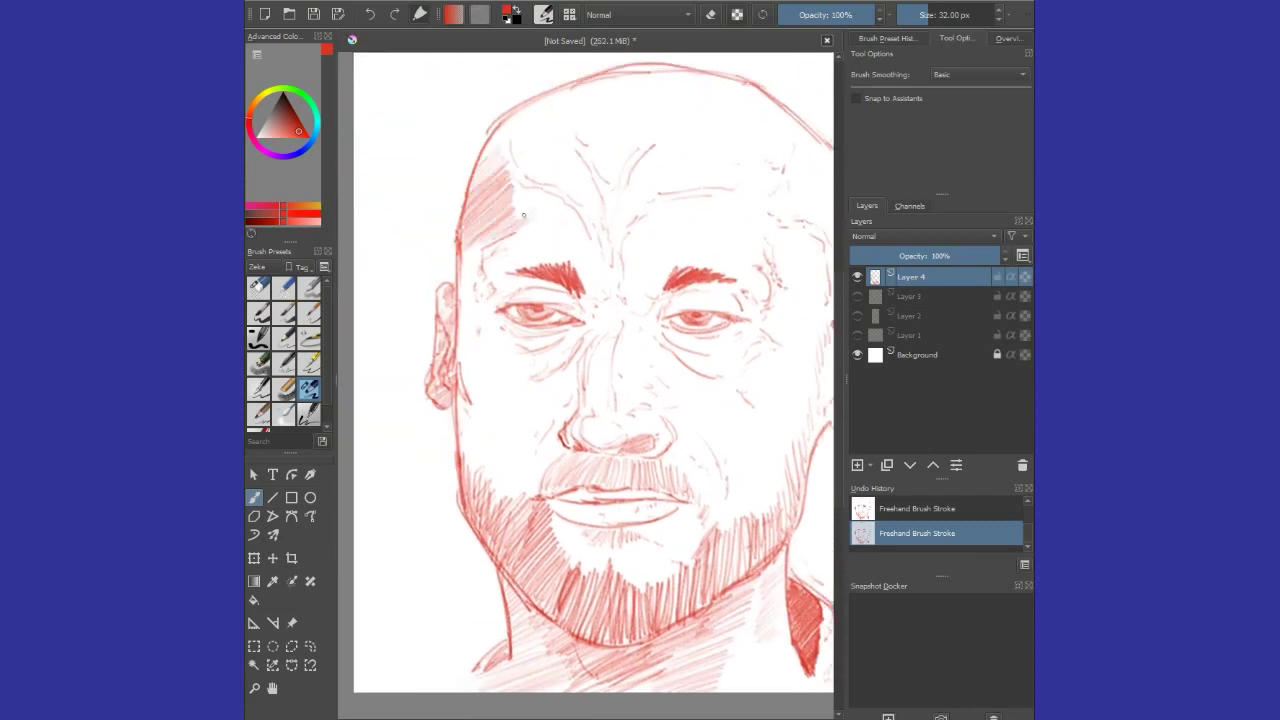
{"action": "mouse_move", "coordinate": [534, 190]}
{"action": "left_mouse_down"}
{"action": "mouse_move", "coordinate": [460, 290]}
{"action": "mouse_move", "coordinate": [456, 370]}
{"action": "left_mouse_up"}
{"action": "left_click_drag", "start_coordinate": [554, 330], "coordinate": [466, 406]}
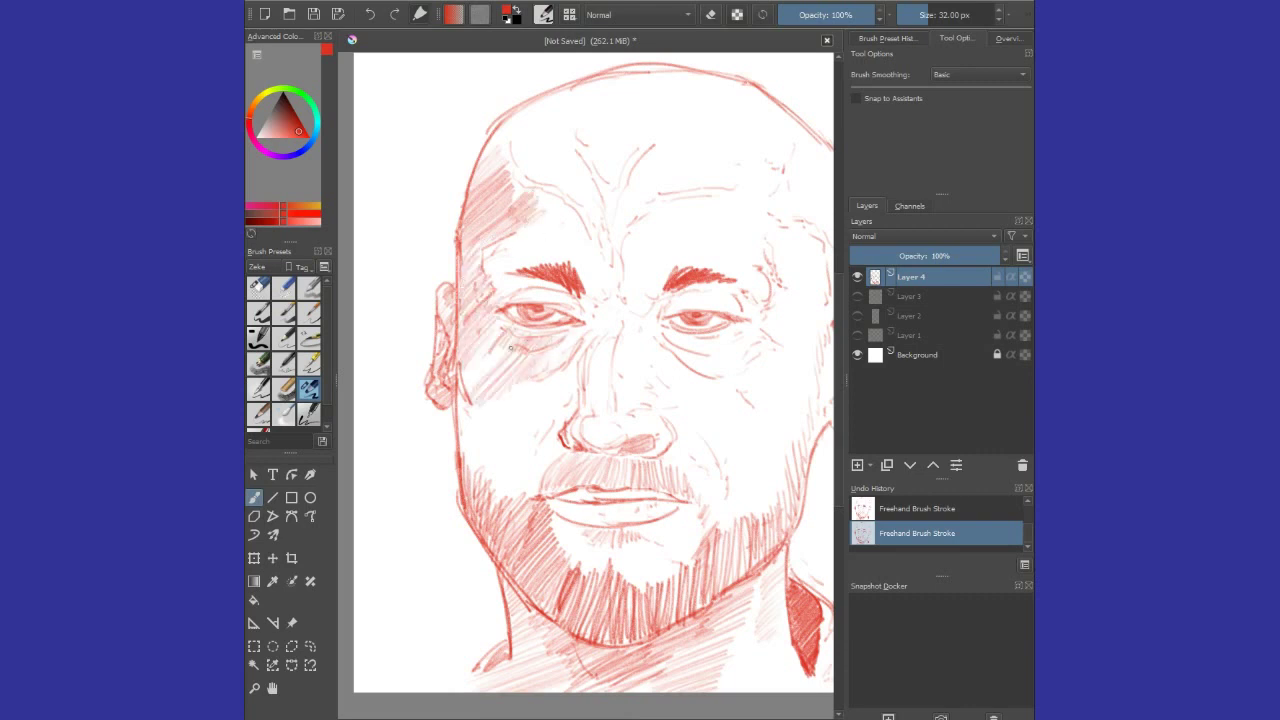
{"action": "left_click_drag", "start_coordinate": [512, 340], "coordinate": [462, 396]}
{"action": "mouse_move", "coordinate": [528, 376]}
{"action": "left_mouse_down"}
{"action": "mouse_move", "coordinate": [460, 443]}
{"action": "mouse_move", "coordinate": [460, 460]}
{"action": "left_mouse_up"}
{"action": "left_click_drag", "start_coordinate": [552, 398], "coordinate": [466, 476]}
Hatch the left jaw, under and above the left eye, and draw a line beside the nose.
{"action": "left_click_drag", "start_coordinate": [558, 442], "coordinate": [484, 498]}
{"action": "left_click_drag", "start_coordinate": [556, 464], "coordinate": [494, 504]}
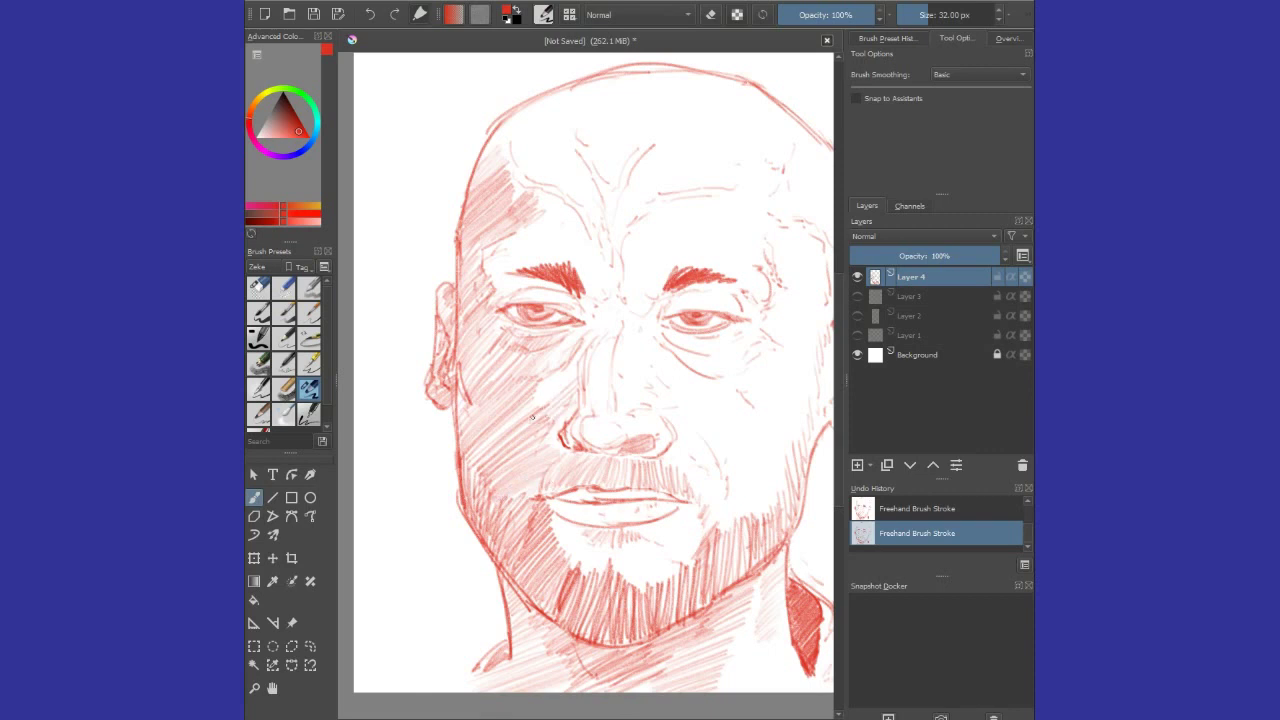
{"action": "left_click_drag", "start_coordinate": [588, 348], "coordinate": [530, 420]}
{"action": "left_click_drag", "start_coordinate": [606, 308], "coordinate": [576, 342]}
{"action": "left_click_drag", "start_coordinate": [550, 290], "coordinate": [494, 294]}
{"action": "left_click_drag", "start_coordinate": [554, 278], "coordinate": [500, 294]}
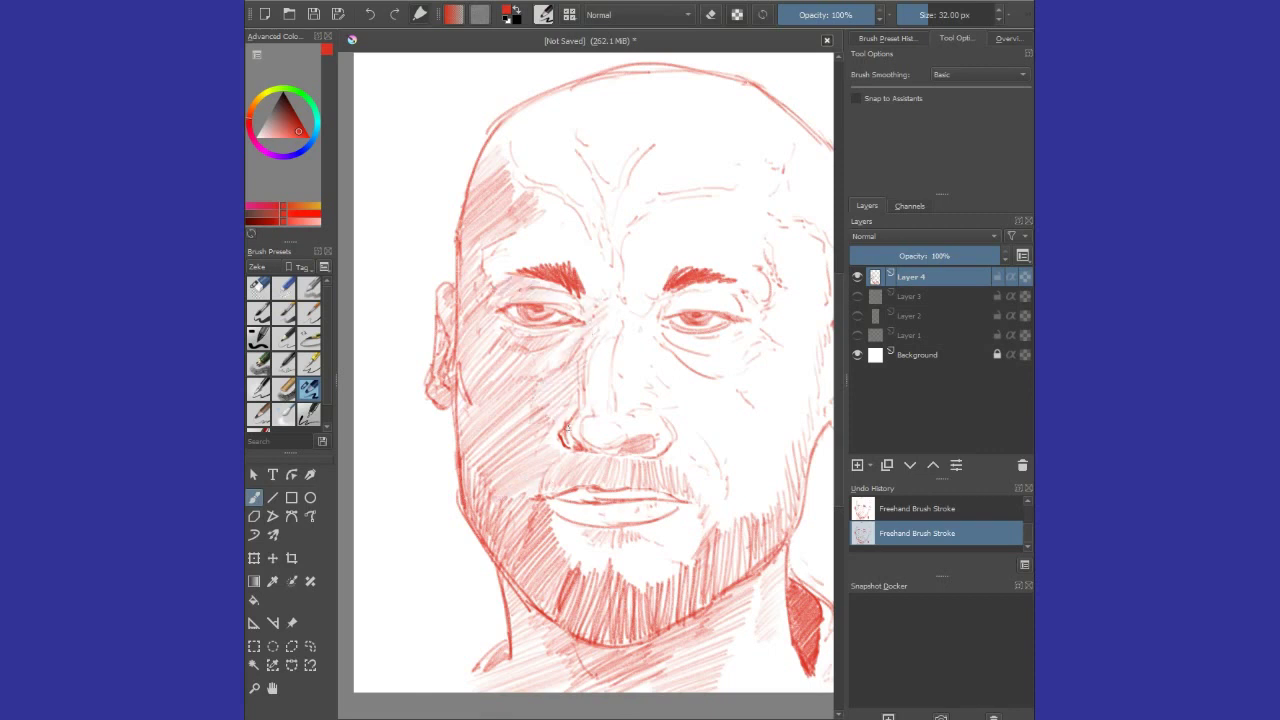
{"action": "mouse_move", "coordinate": [566, 446]}
{"action": "left_mouse_down"}
{"action": "mouse_move", "coordinate": [618, 272]}
{"action": "mouse_move", "coordinate": [642, 324]}
{"action": "left_mouse_up"}
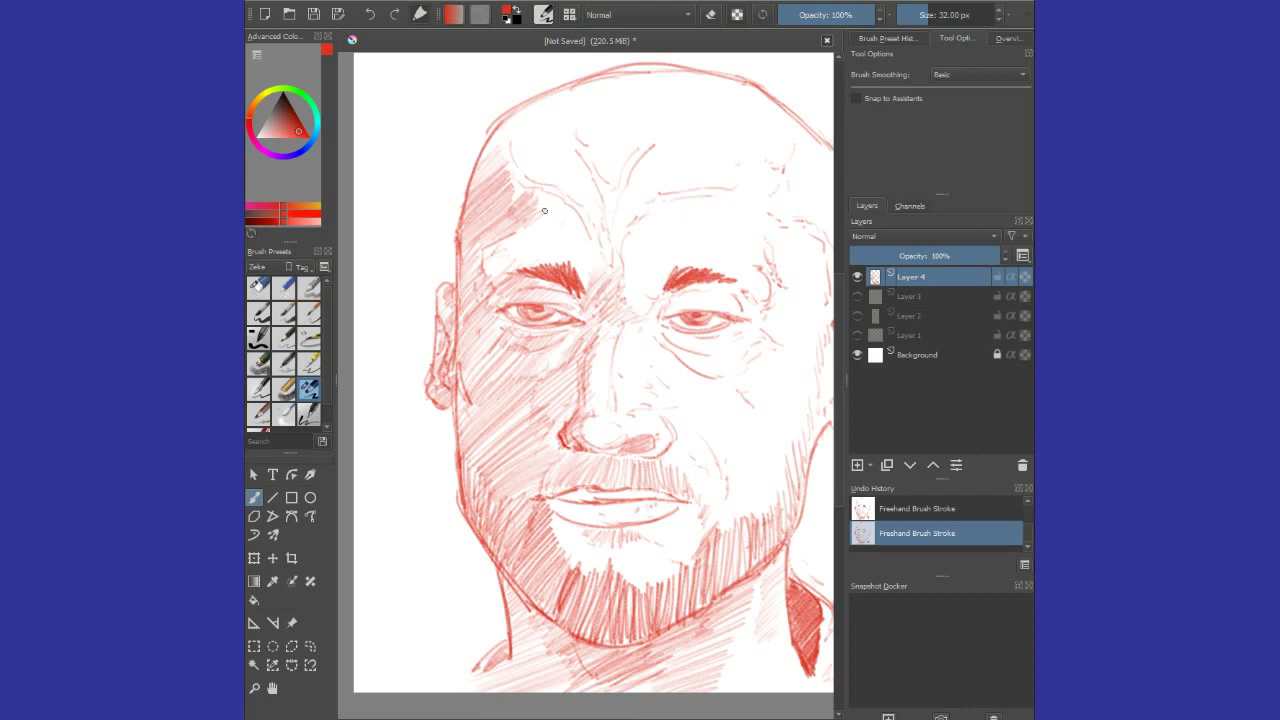
Add hatching on the upper-left temple and hairline, then across the right cheek below the eye.
{"action": "left_click_drag", "start_coordinate": [498, 256], "coordinate": [567, 197]}
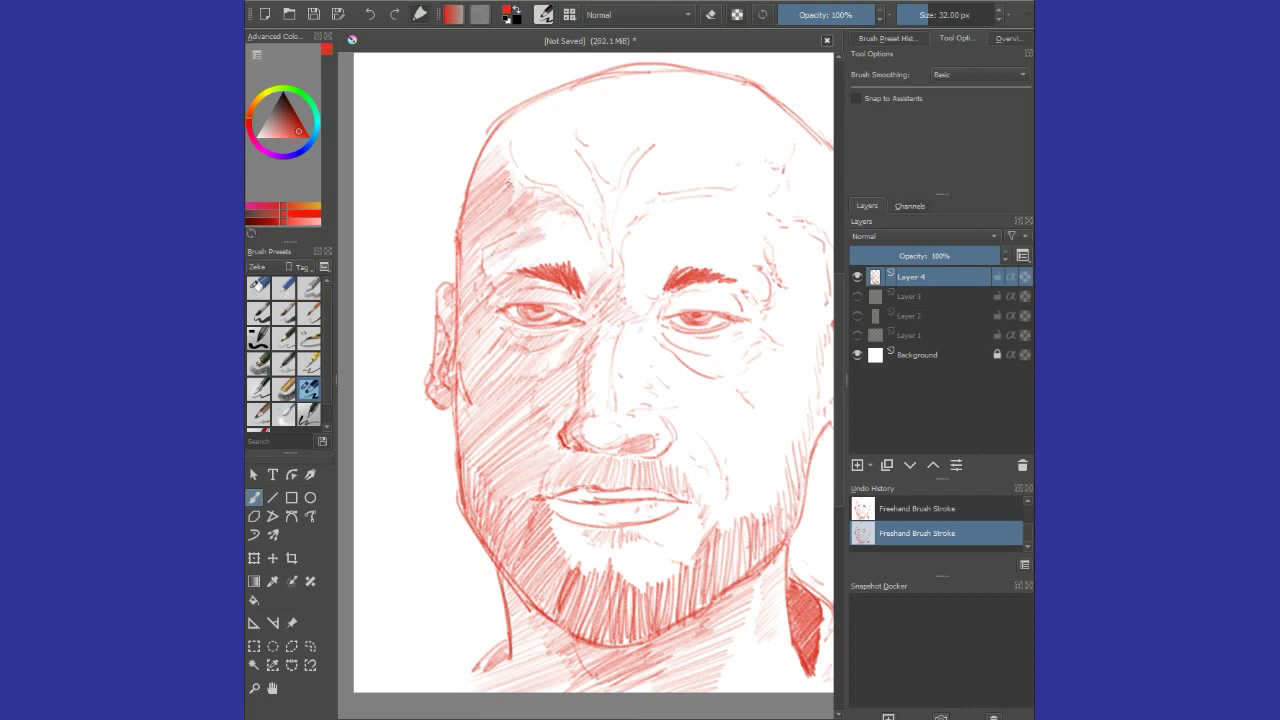
{"action": "left_click_drag", "start_coordinate": [492, 156], "coordinate": [510, 128]}
{"action": "left_click_drag", "start_coordinate": [606, 222], "coordinate": [593, 188]}
{"action": "left_click_drag", "start_coordinate": [622, 348], "coordinate": [662, 320]}
{"action": "mouse_move", "coordinate": [650, 380]}
{"action": "left_mouse_down"}
{"action": "mouse_move", "coordinate": [679, 377]}
{"action": "mouse_move", "coordinate": [738, 330]}
{"action": "left_mouse_up"}
{"action": "left_click_drag", "start_coordinate": [660, 342], "coordinate": [700, 330]}
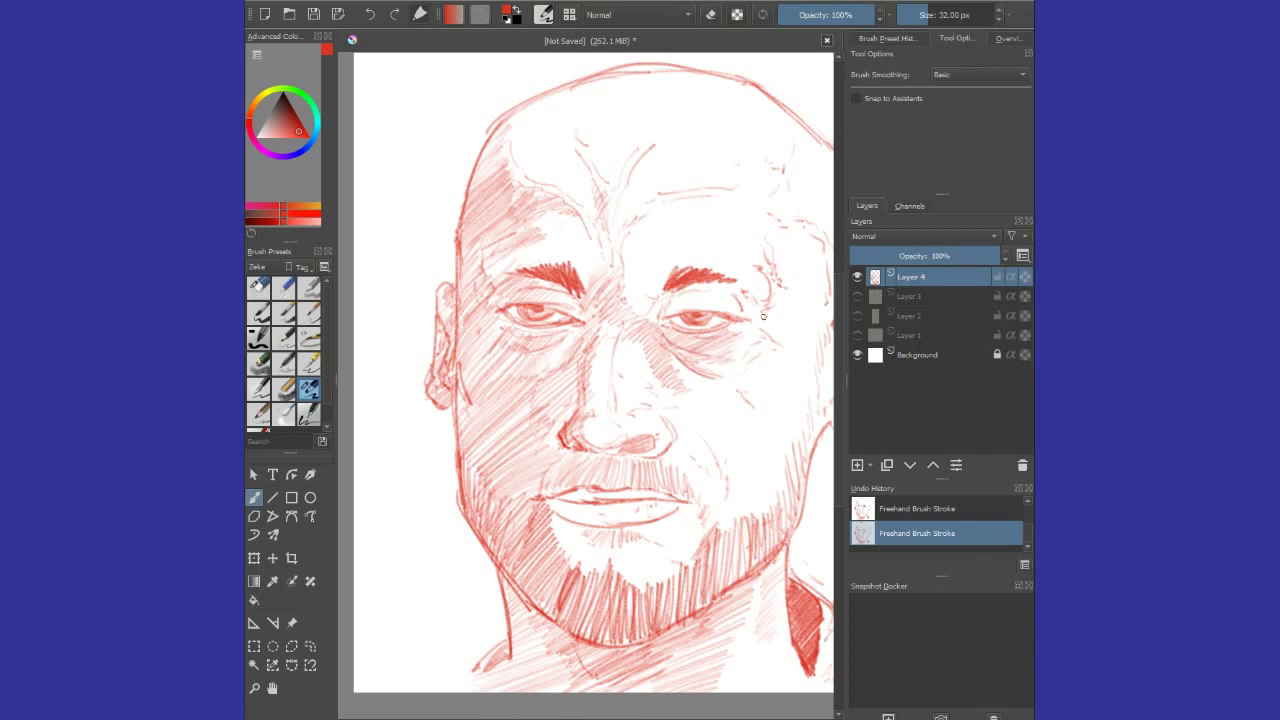
Hatch between the brows, the right brow end, beside the nose, around the chin and moustache.
{"action": "left_click_drag", "start_coordinate": [626, 304], "coordinate": [666, 280]}
{"action": "left_click_drag", "start_coordinate": [734, 306], "coordinate": [760, 284]}
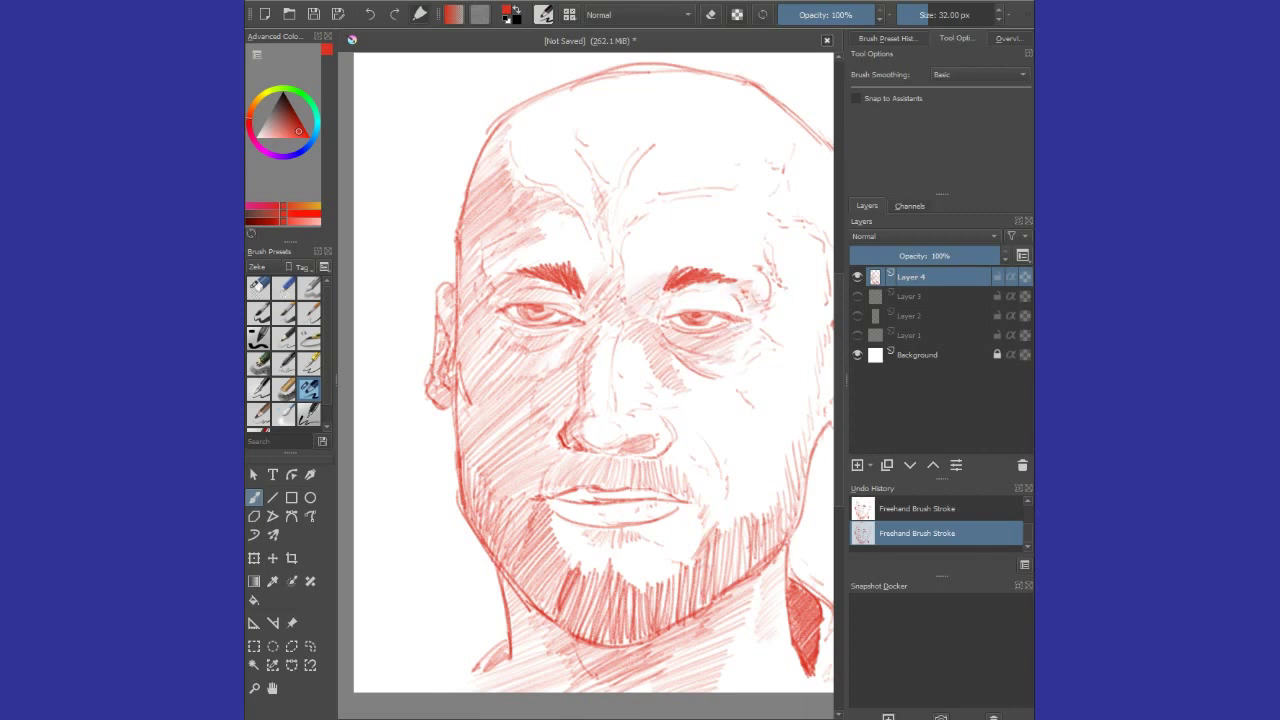
{"action": "left_click_drag", "start_coordinate": [662, 428], "coordinate": [696, 394]}
{"action": "left_click_drag", "start_coordinate": [678, 450], "coordinate": [757, 389]}
{"action": "mouse_move", "coordinate": [578, 526]}
{"action": "left_mouse_down"}
{"action": "mouse_move", "coordinate": [640, 496]}
{"action": "mouse_move", "coordinate": [640, 514]}
{"action": "mouse_move", "coordinate": [720, 504]}
{"action": "left_mouse_up"}
{"action": "mouse_move", "coordinate": [576, 494]}
{"action": "left_mouse_down"}
{"action": "mouse_move", "coordinate": [698, 476]}
{"action": "mouse_move", "coordinate": [625, 462]}
{"action": "mouse_move", "coordinate": [676, 477]}
{"action": "left_mouse_up"}
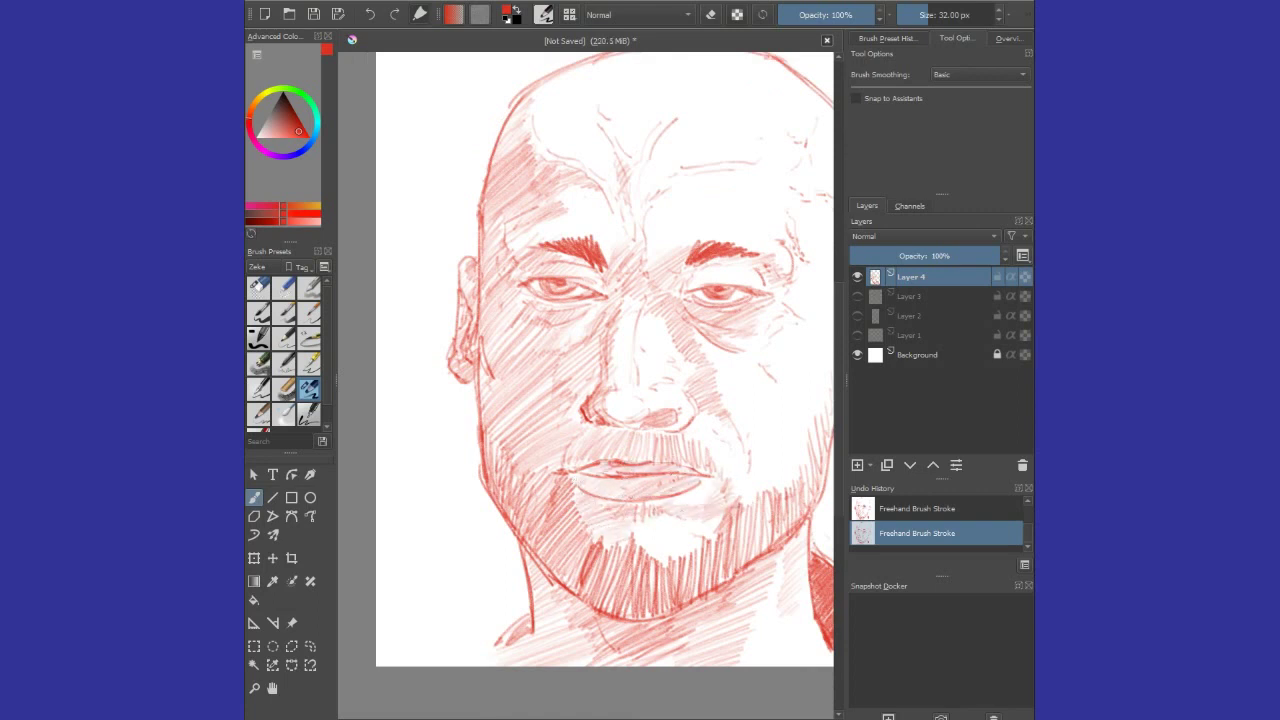
Reframe the zoom on the whole head and hatch shading inside the right ear.
{"action": "key", "text": "minus"}
{"action": "key", "text": "plus"}
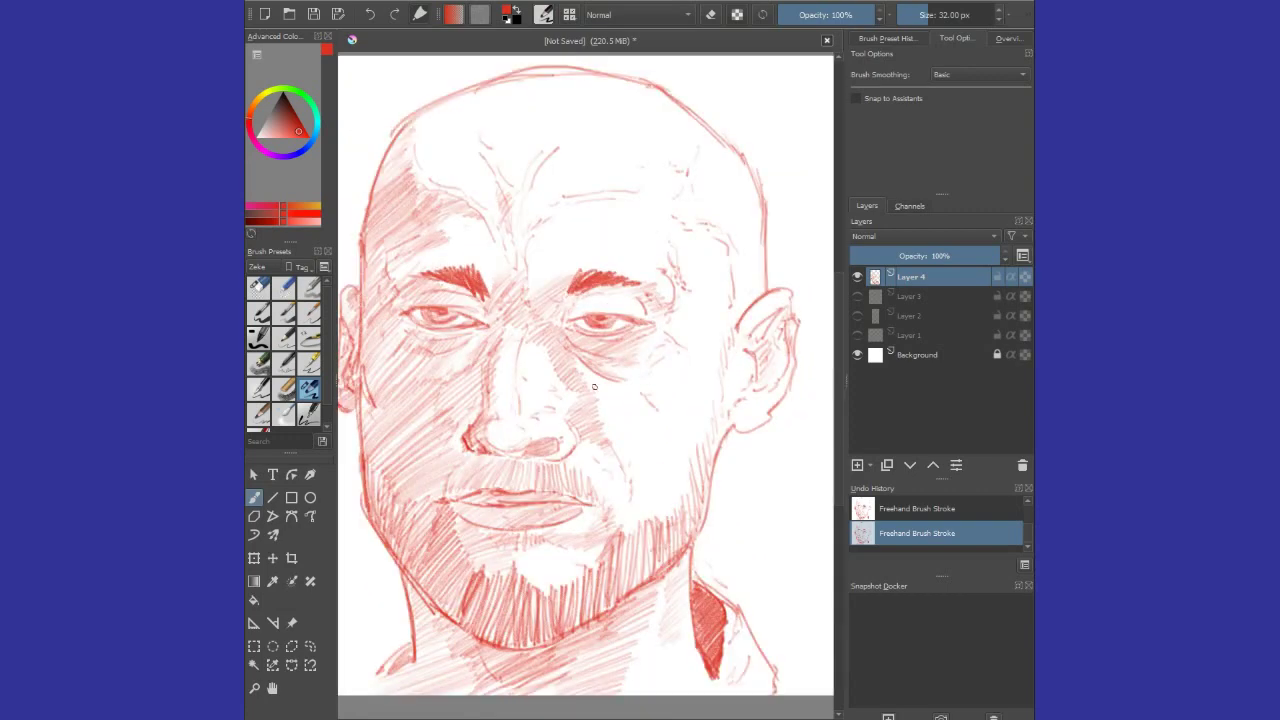
{"action": "mouse_move", "coordinate": [738, 402]}
{"action": "left_mouse_down"}
{"action": "mouse_move", "coordinate": [770, 390]}
{"action": "mouse_move", "coordinate": [762, 342]}
{"action": "mouse_move", "coordinate": [776, 328]}
{"action": "mouse_move", "coordinate": [740, 346]}
{"action": "mouse_move", "coordinate": [773, 387]}
{"action": "mouse_move", "coordinate": [745, 396]}
{"action": "mouse_move", "coordinate": [770, 410]}
{"action": "left_mouse_up"}
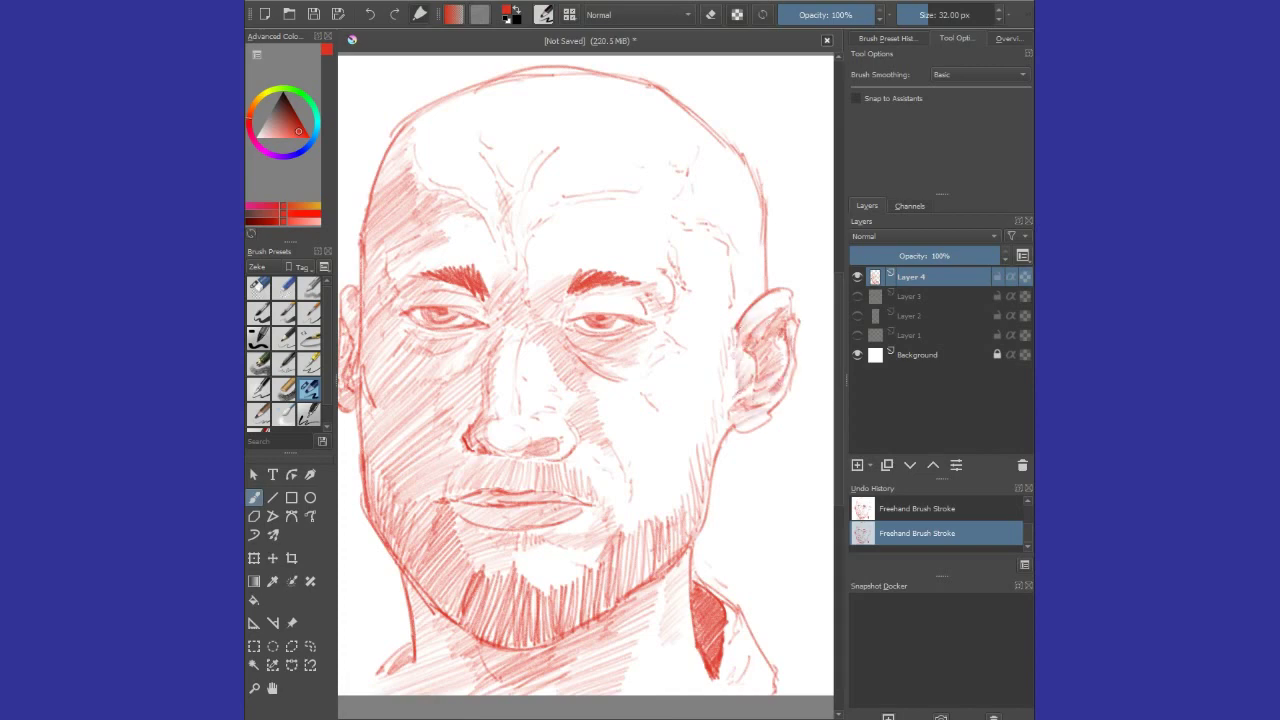